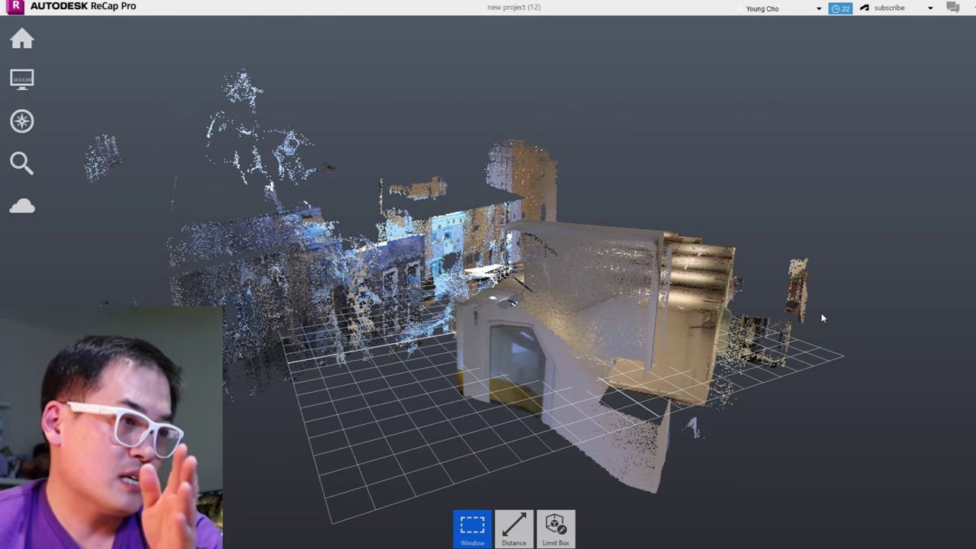
# - Examine the building point cloud from outside and move inside to view the large room with windows
pyautogui.moveTo(453, 296); pyautogui.dragTo(506, 303, button='middle')
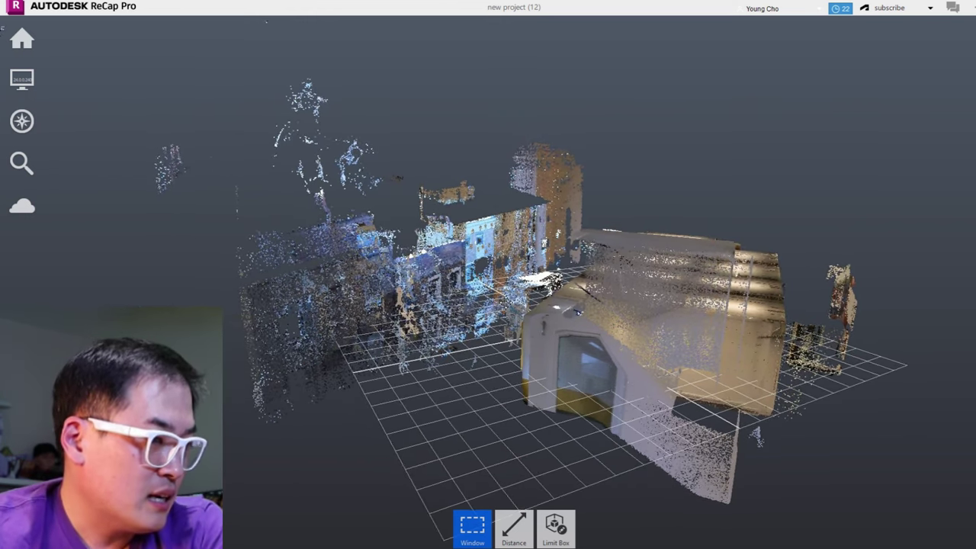
pyautogui.moveTo(567, 320)
pyautogui.keyDown('shift'); pyautogui.mouseDown(button='middle')
pyautogui.moveTo(580, 322)
pyautogui.moveTo(565, 321)
pyautogui.mouseUp(button='middle'); pyautogui.keyUp('shift')
pyautogui.moveTo(577, 313); pyautogui.dragTo(642, 347)
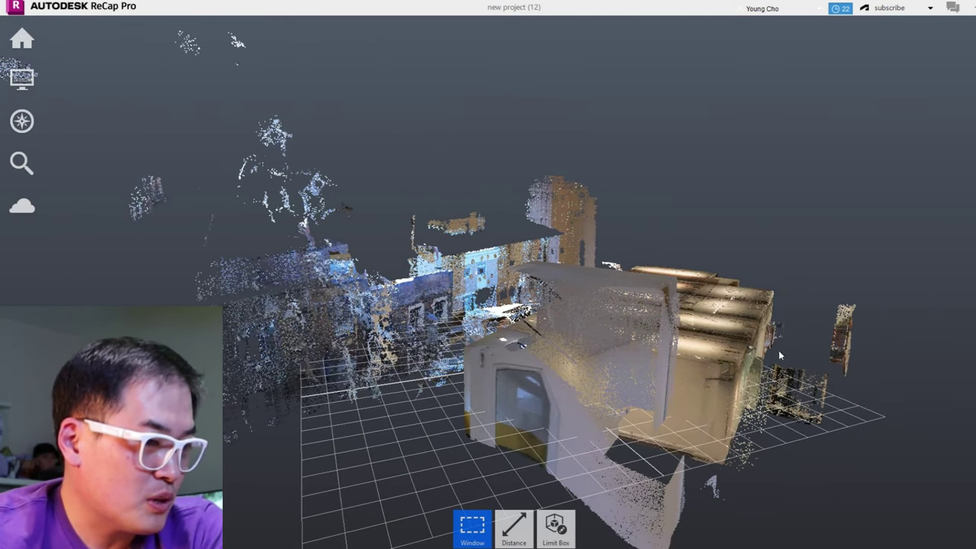
pyautogui.moveTo(474, 341); pyautogui.dragTo(576, 343, button='middle')
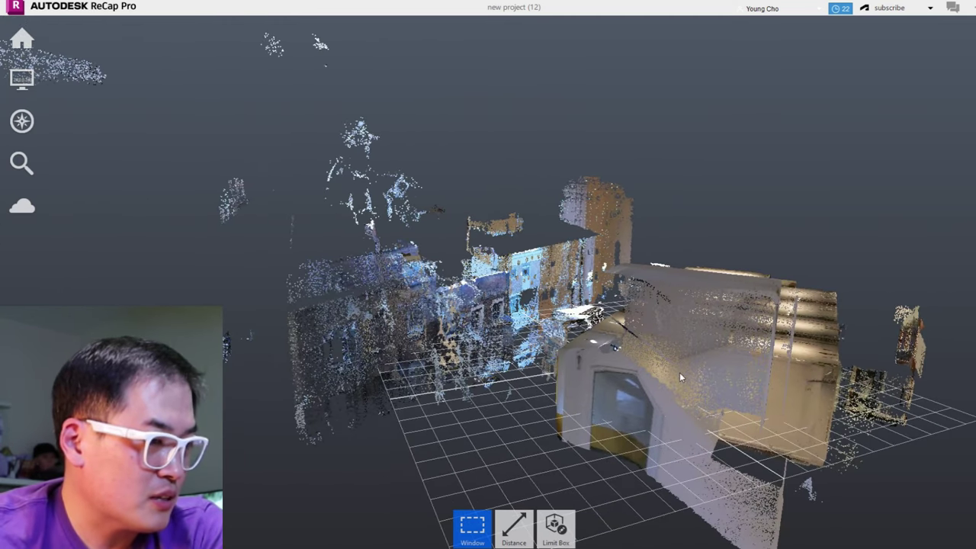
pyautogui.scroll(10, 588, 373)
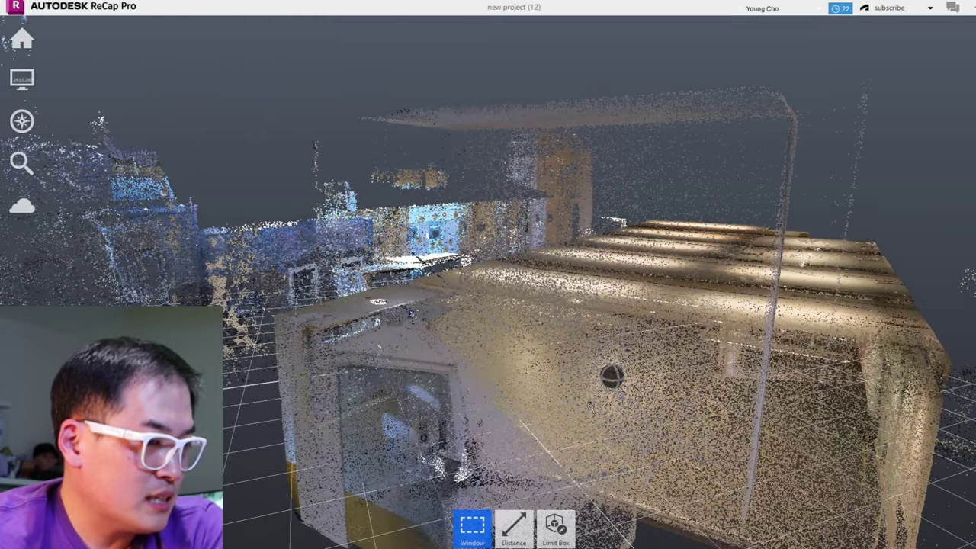
pyautogui.scroll(10, 650, 389)
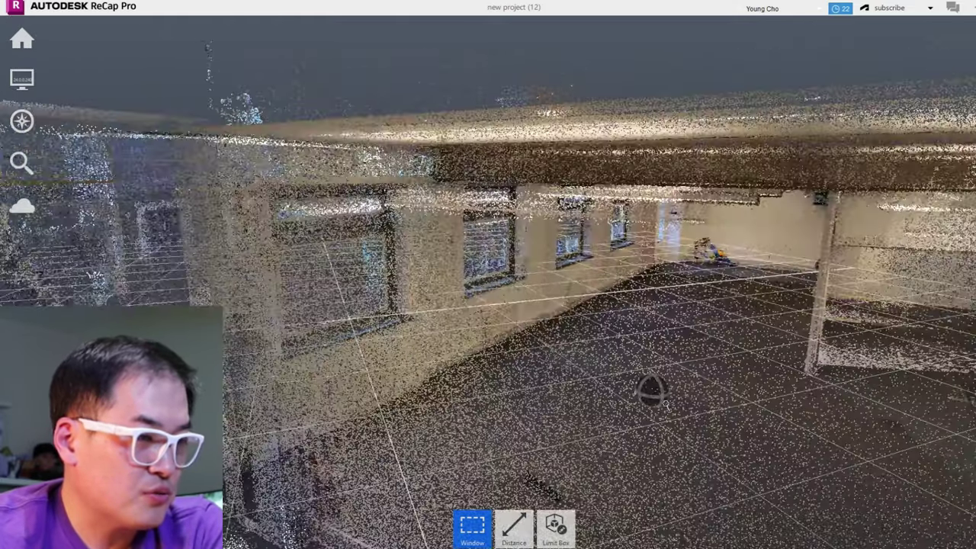
pyautogui.scroll(10, 700, 398)
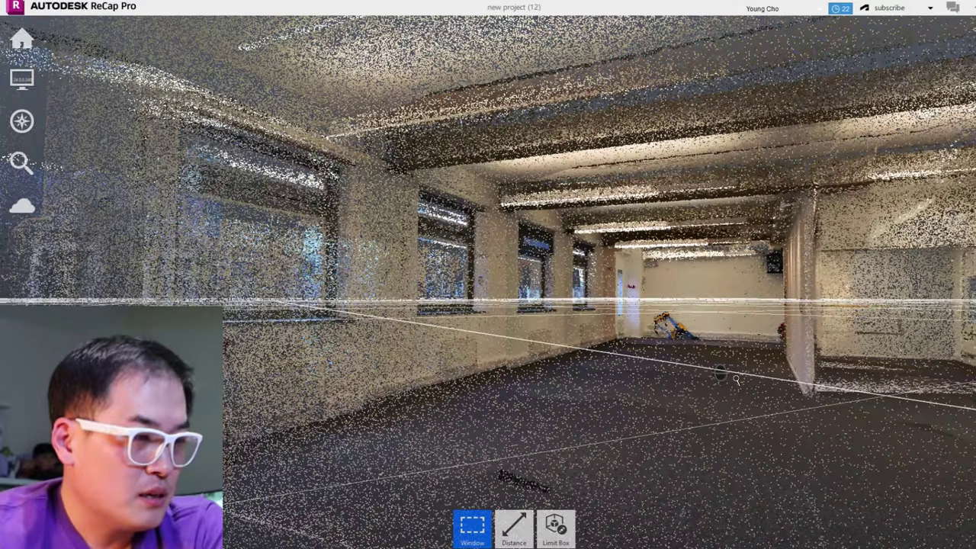
pyautogui.scroll(5, 727, 381)
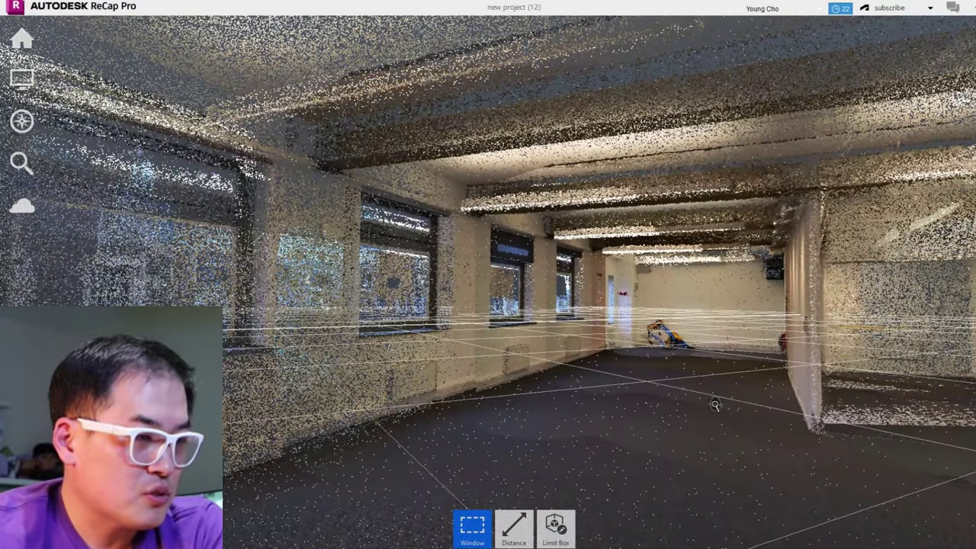
pyautogui.scroll(3, 724, 410)
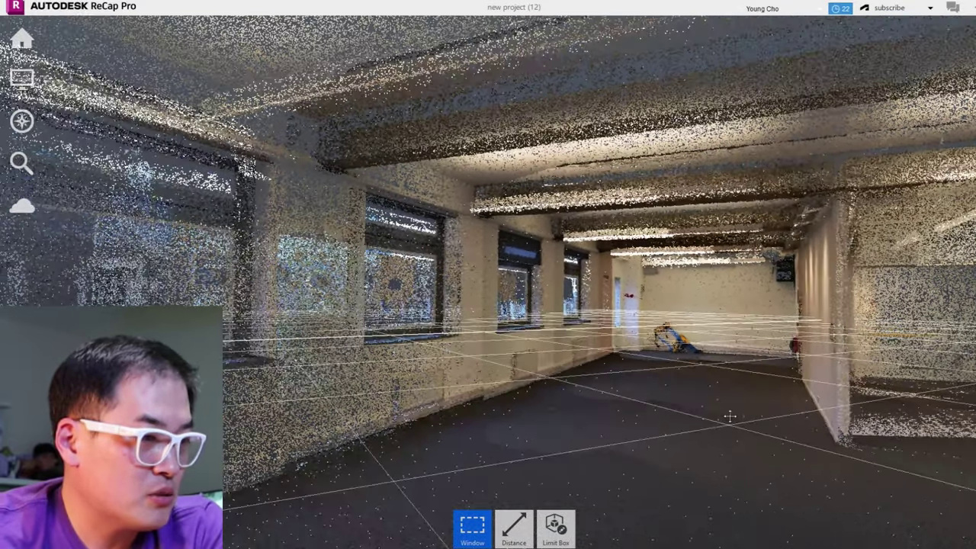
# - Inspect the scanned ceiling beams, light fittings and partition wall, continuing toward the doorway and glazed corner
pyautogui.moveTo(689, 415); pyautogui.dragTo(697, 386, button='middle')
pyautogui.moveTo(696, 386); pyautogui.dragTo(865, 368)
pyautogui.moveTo(758, 227); pyautogui.dragTo(861, 180)
pyautogui.keyDown('shift'); pyautogui.moveTo(819, 185); pyautogui.dragTo(868, 134, button='middle'); pyautogui.keyUp('shift')
pyautogui.scroll(3, 907, 215)
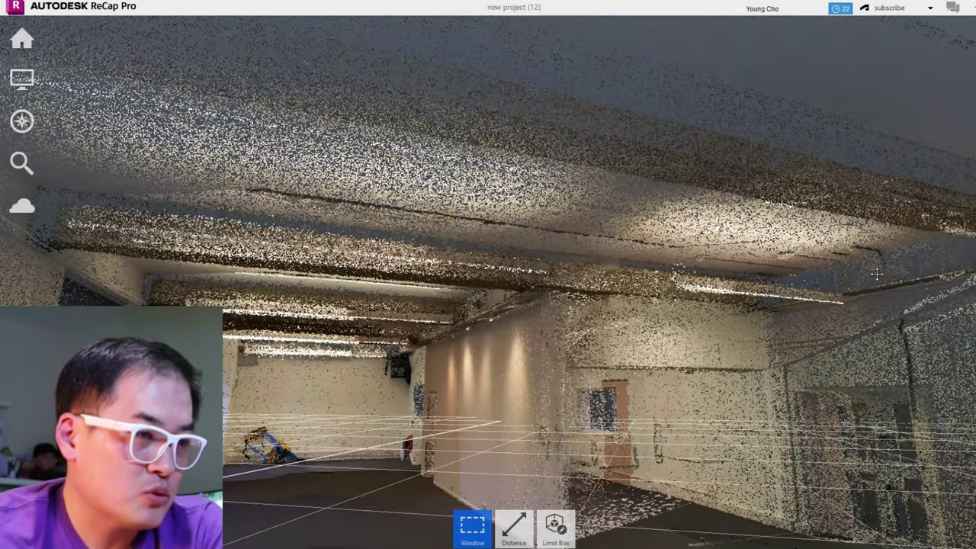
pyautogui.scroll(4, 907, 215)
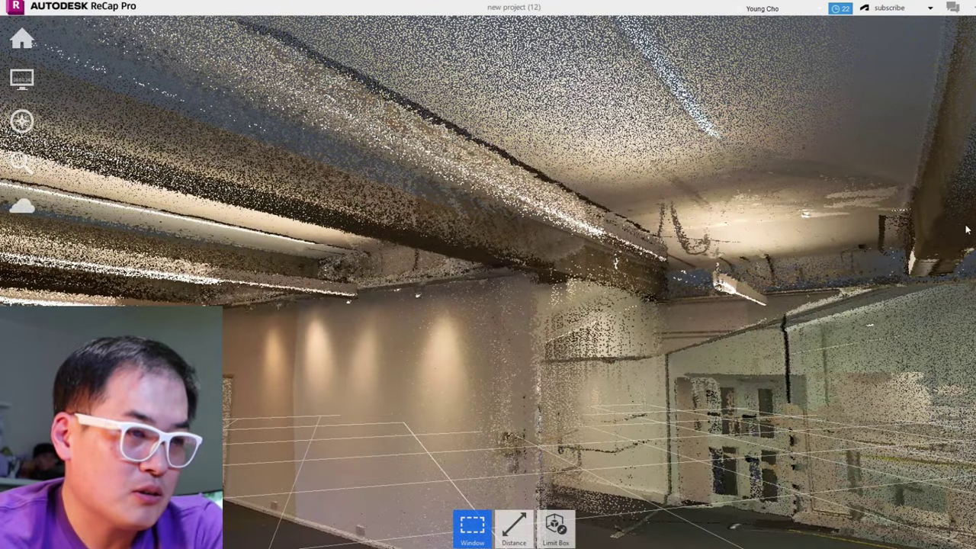
pyautogui.keyDown('shift'); pyautogui.moveTo(650, 302); pyautogui.dragTo(591, 361, button='middle'); pyautogui.keyUp('shift')
pyautogui.keyDown('shift'); pyautogui.moveTo(521, 387); pyautogui.dragTo(356, 376, button='middle'); pyautogui.keyUp('shift')
pyautogui.scroll(3, 356, 376)
pyautogui.scroll(2, 356, 375)
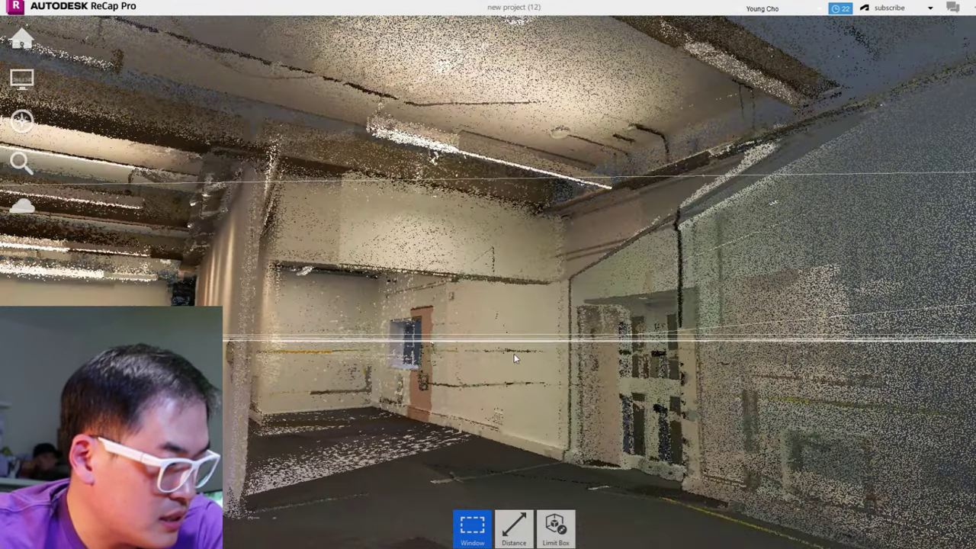
pyautogui.moveTo(483, 363); pyautogui.dragTo(840, 198)
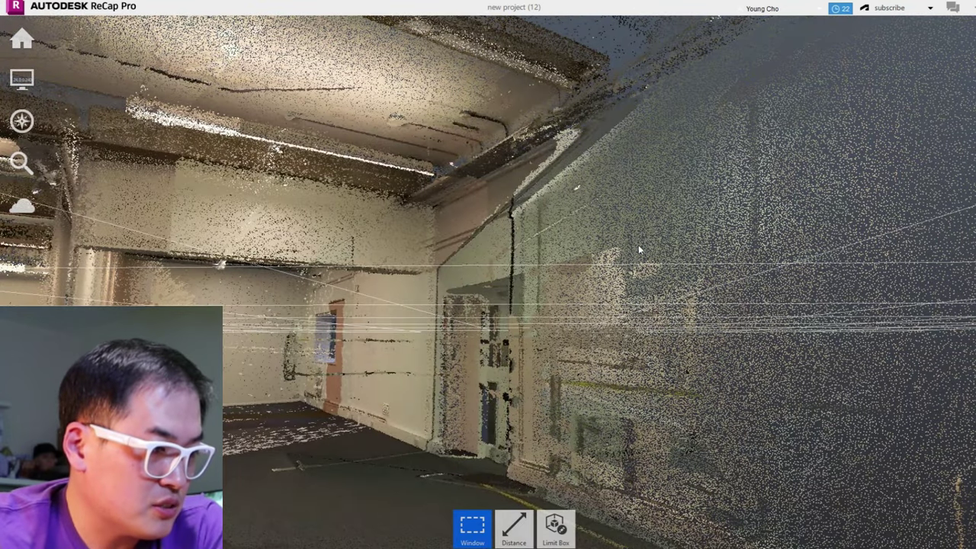
# - Look around the remaining walls of the scanned room, including the end wall with the fire extinguishers and the exit door
pyautogui.moveTo(596, 421); pyautogui.dragTo(425, 380, button='middle')
pyautogui.moveTo(366, 375); pyautogui.dragTo(395, 369, button='middle')
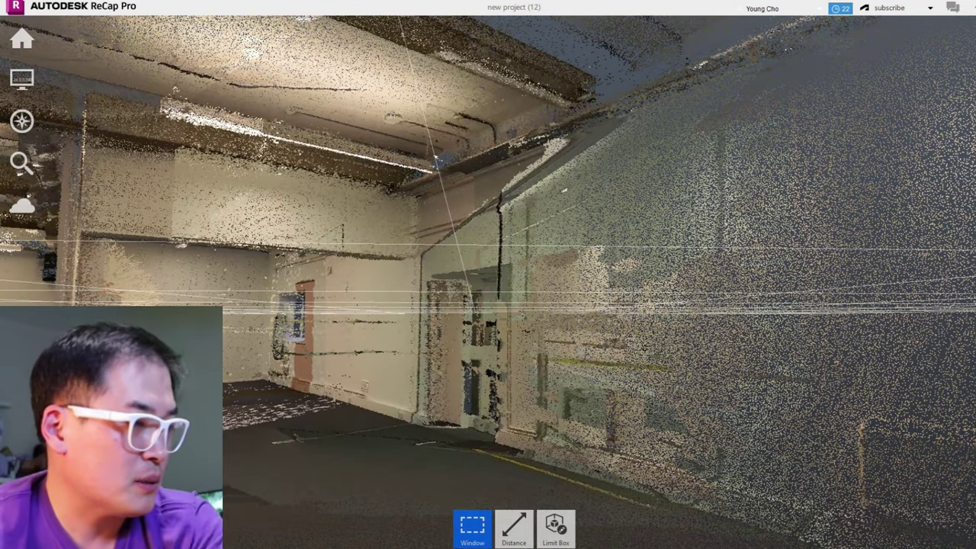
pyautogui.moveTo(409, 323); pyautogui.dragTo(474, 314, button='middle')
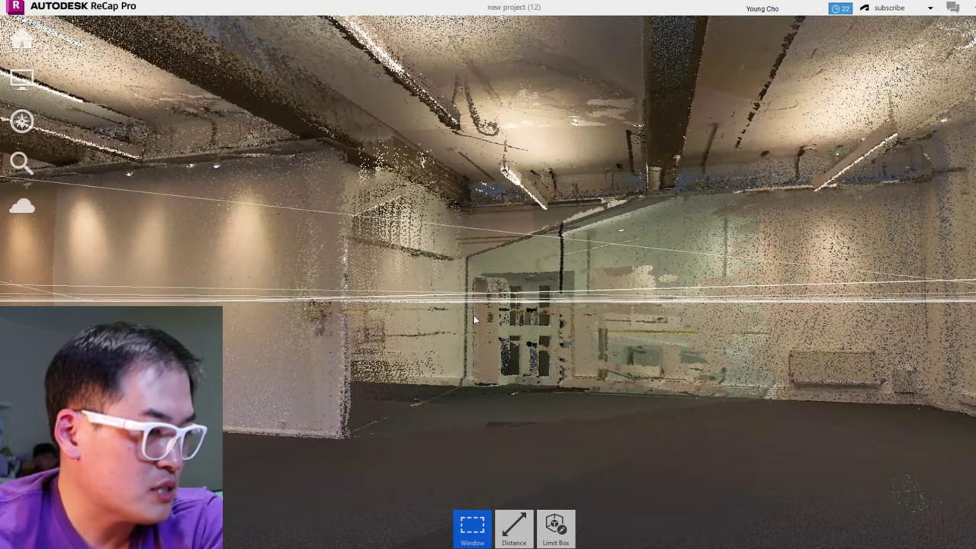
pyautogui.moveTo(487, 383)
pyautogui.mouseDown(button='middle')
pyautogui.moveTo(331, 405)
pyautogui.moveTo(268, 400)
pyautogui.moveTo(493, 390)
pyautogui.mouseUp(button='middle')
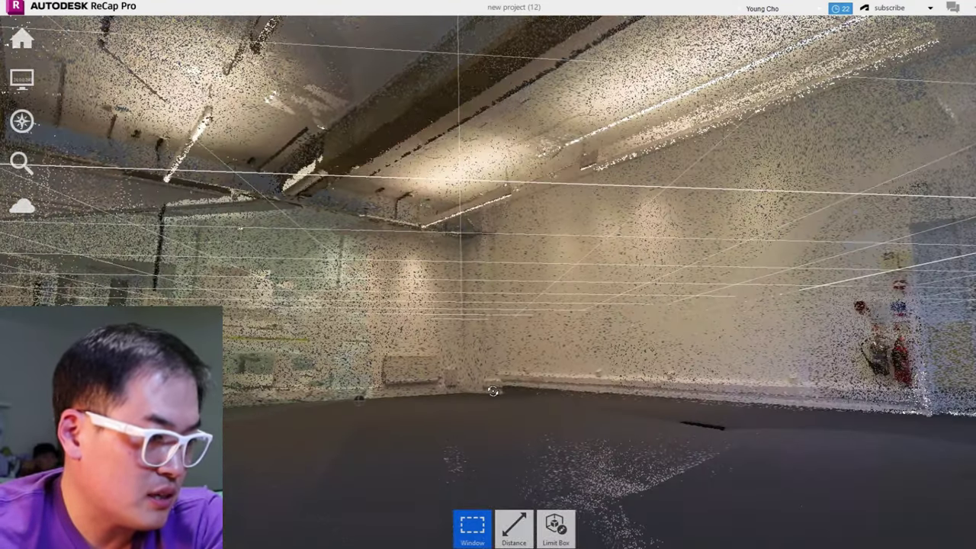
pyautogui.click(496, 398)
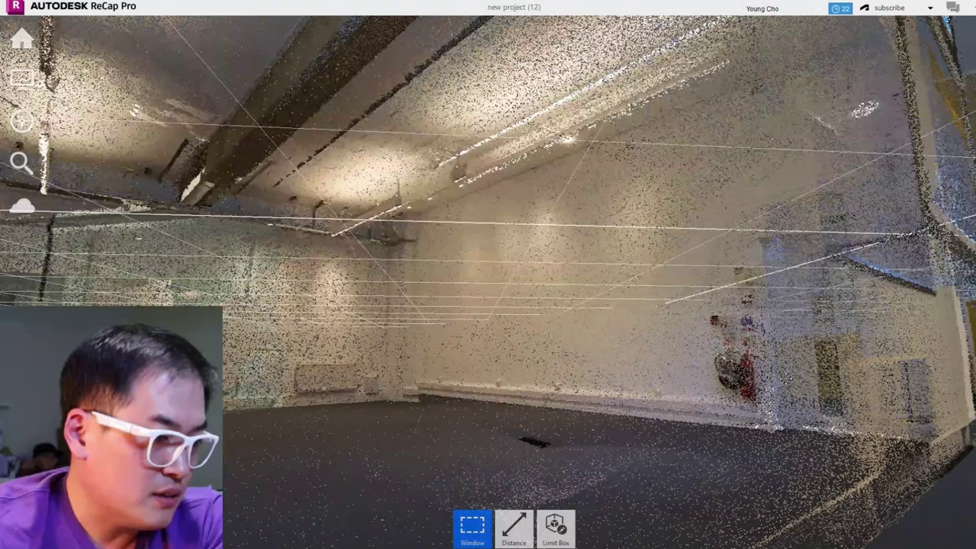
pyautogui.moveTo(787, 377); pyautogui.dragTo(649, 407, button='middle')
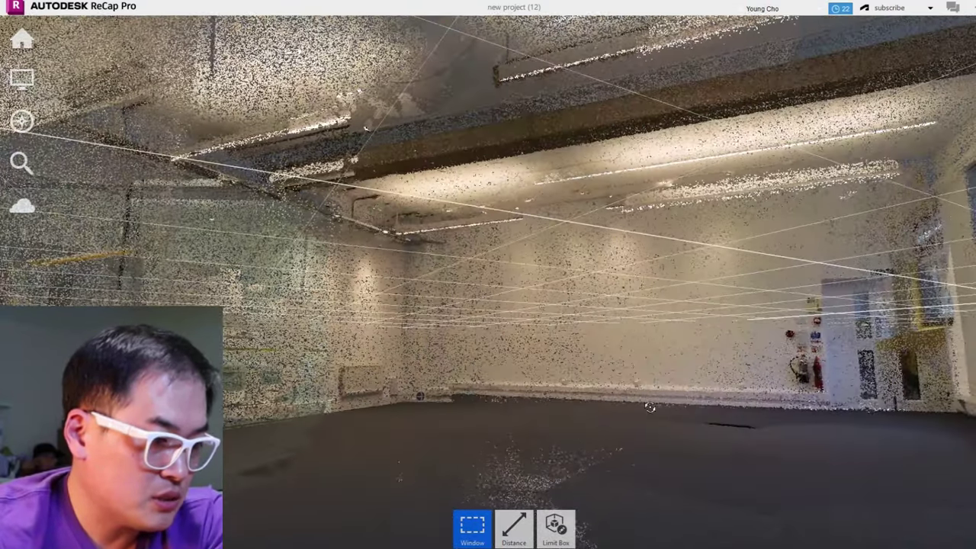
pyautogui.scroll(2, 729, 400)
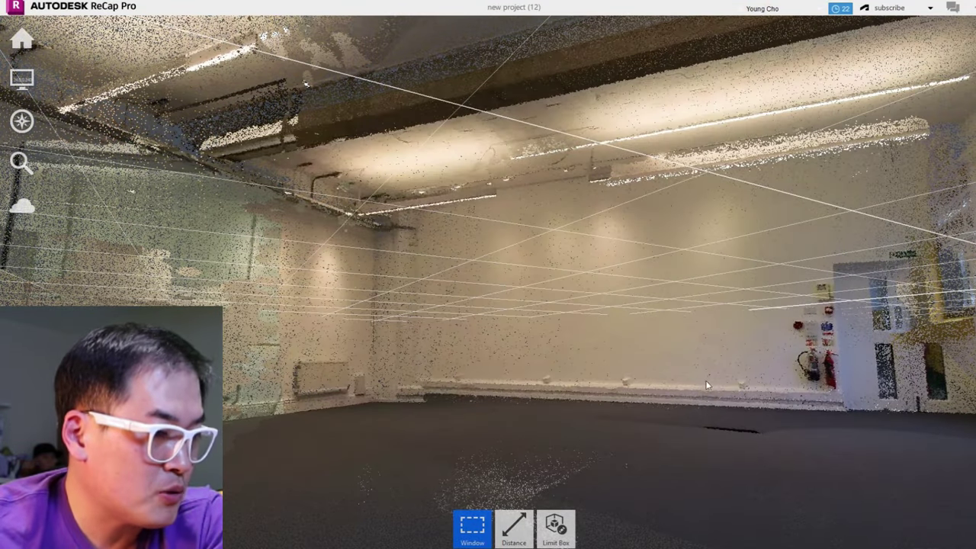
pyautogui.scroll(-3, 724, 384)
pyautogui.scroll(2, 724, 384)
pyautogui.click(880, 284)
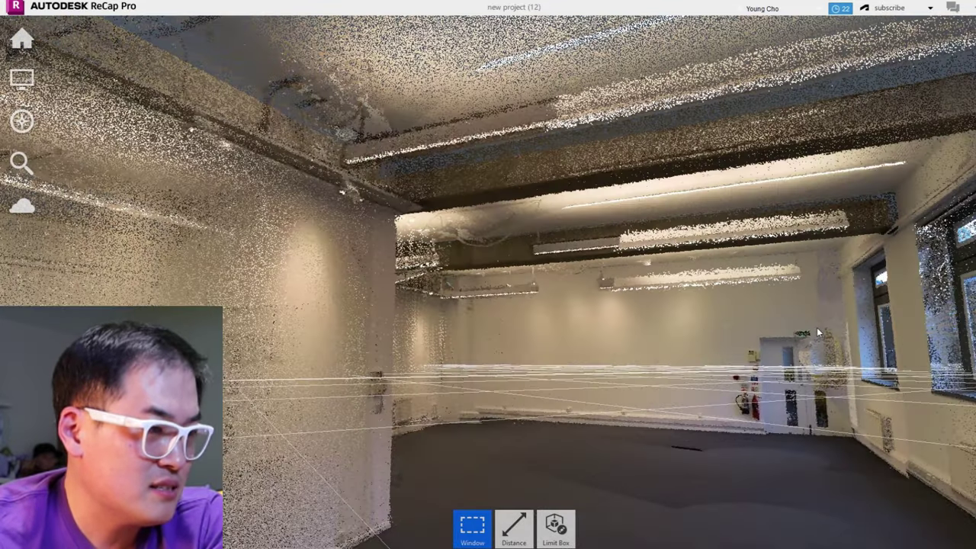
pyautogui.click(818, 332)
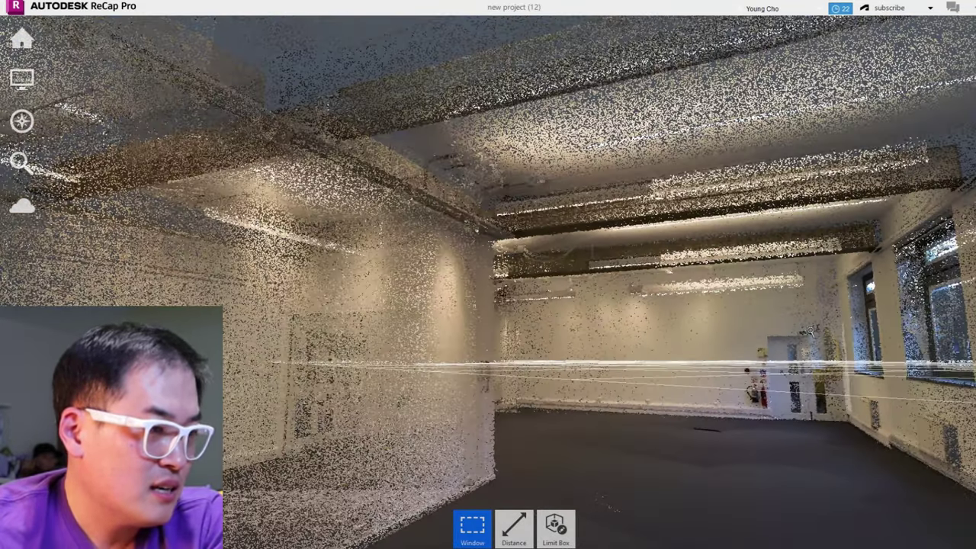
# - Try a distance measurement from the ceiling beam's light fitting toward the window wall
pyautogui.click(513, 529)
pyautogui.click(655, 197)
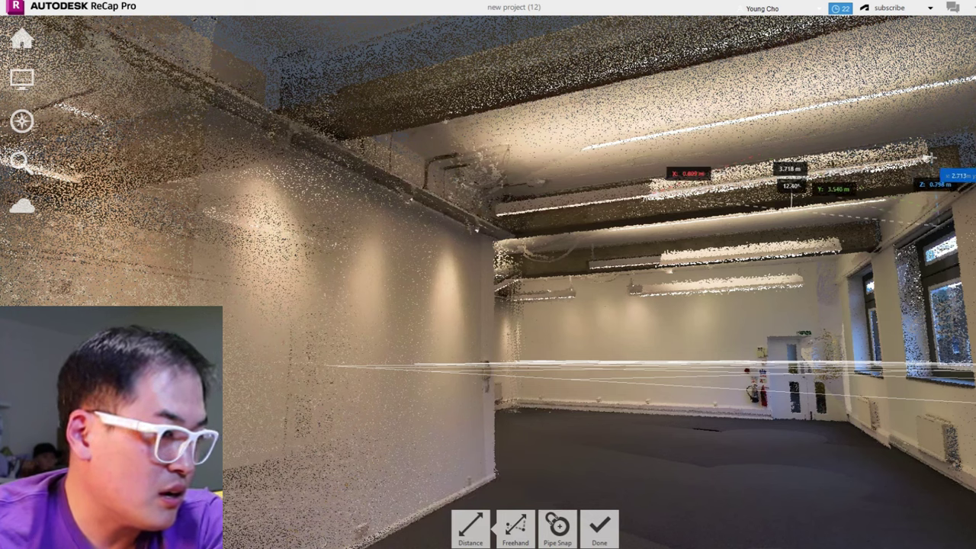
pyautogui.press('Escape')
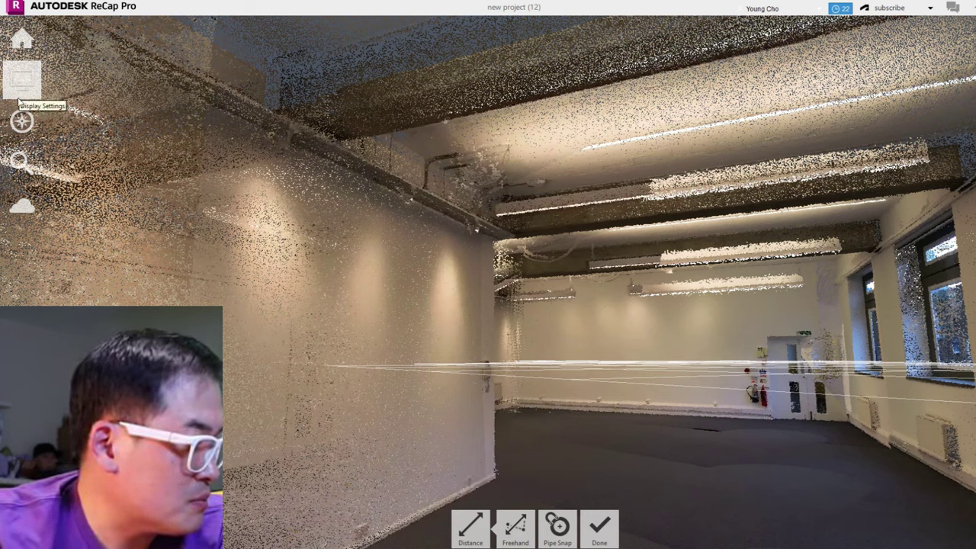
# - Compare the point cloud's Elevation, Intensity, Normal and Scan Location colorings, and restore the RGB coloring
pyautogui.moveTo(255, 133); pyautogui.dragTo(330, 133, button='middle')
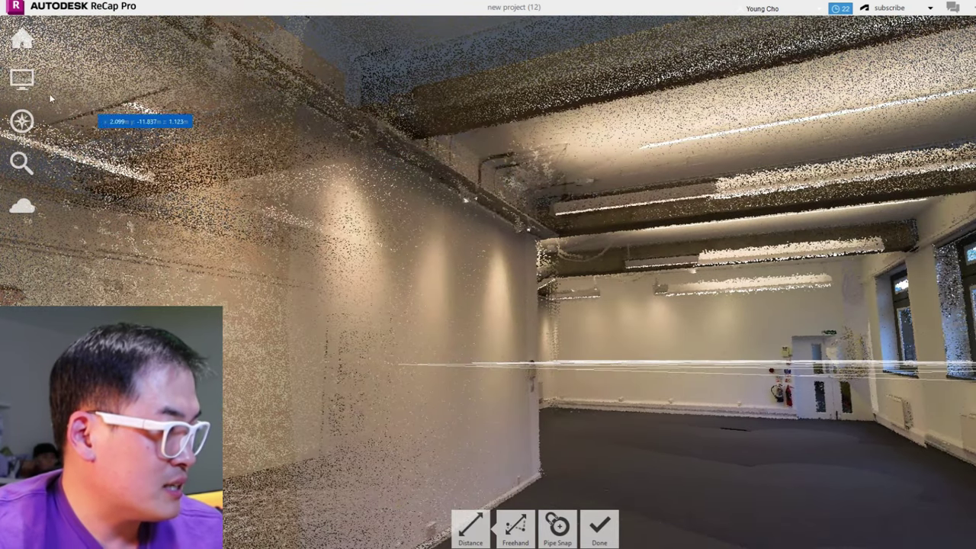
pyautogui.click(23, 81)
pyautogui.moveTo(67, 87)
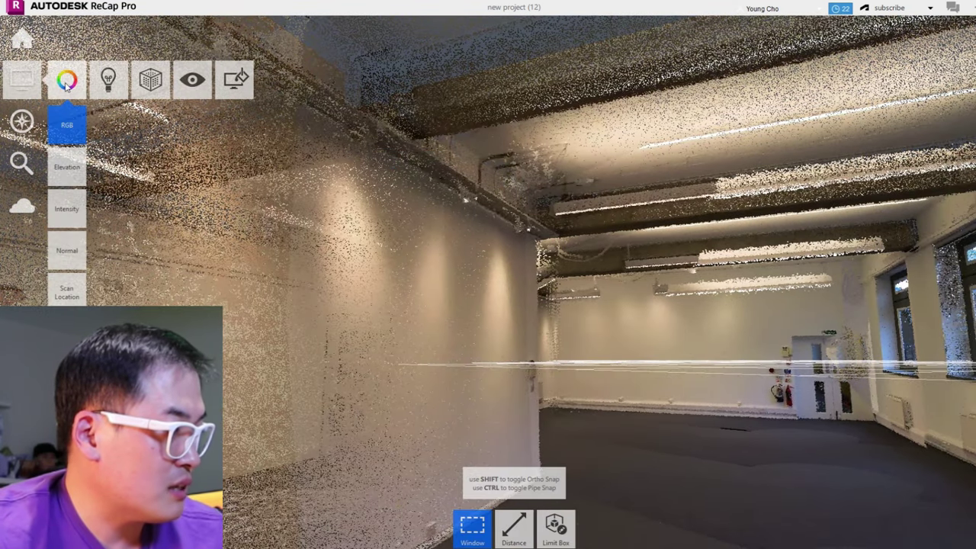
pyautogui.click(64, 161)
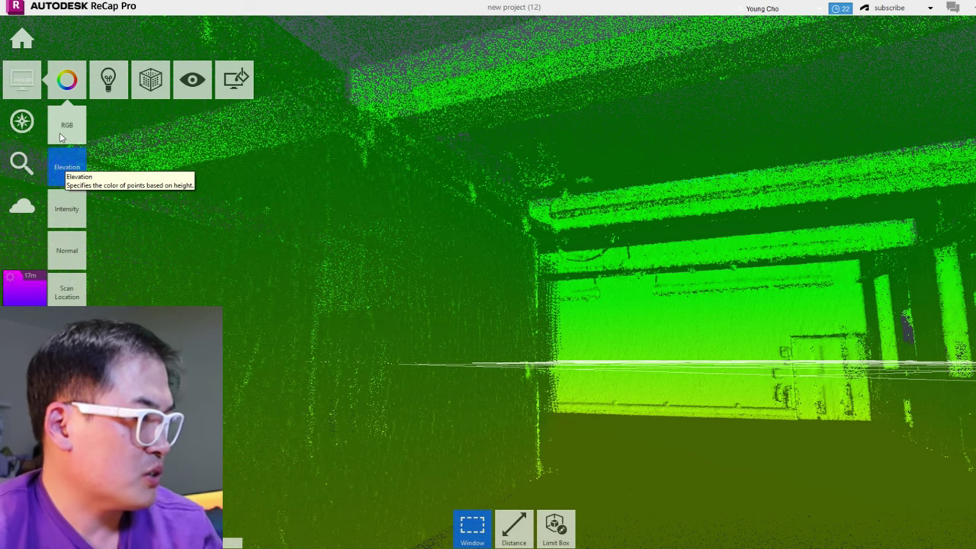
pyautogui.click(67, 200)
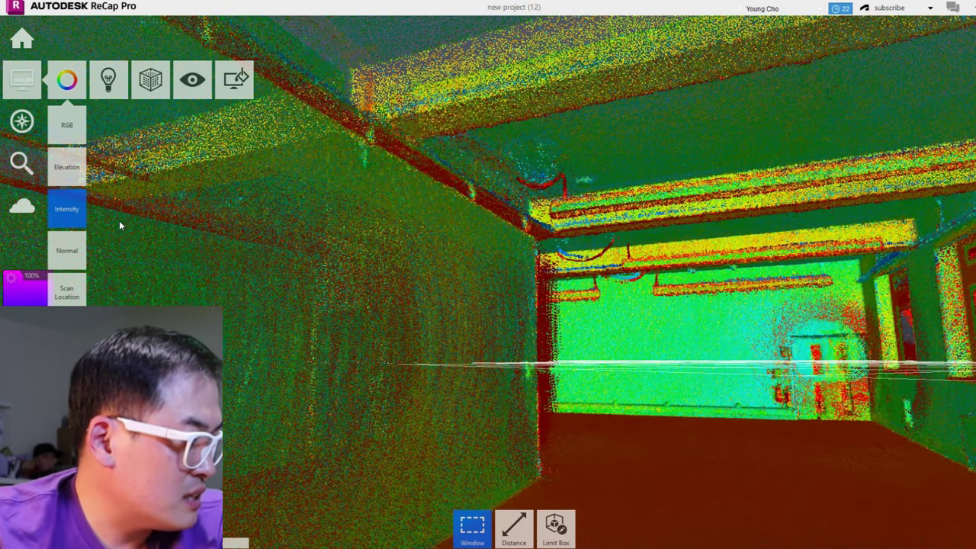
pyautogui.click(65, 254)
pyautogui.click(67, 289)
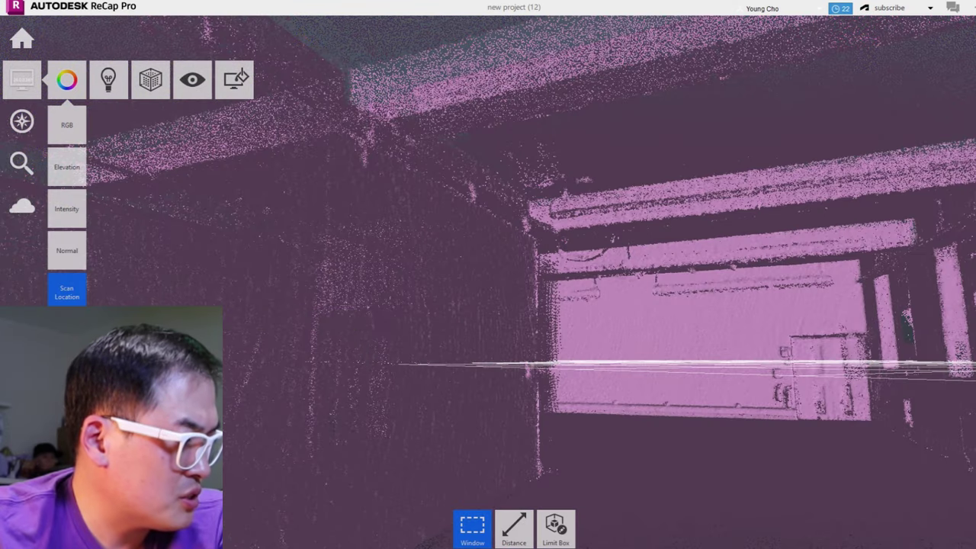
pyautogui.click(66, 333)
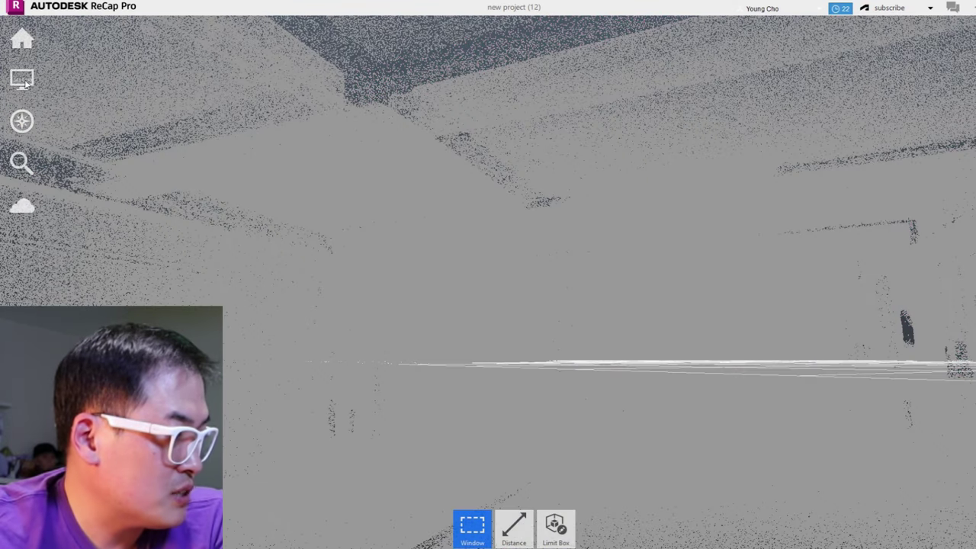
pyautogui.moveTo(22, 79)
pyautogui.moveTo(67, 80)
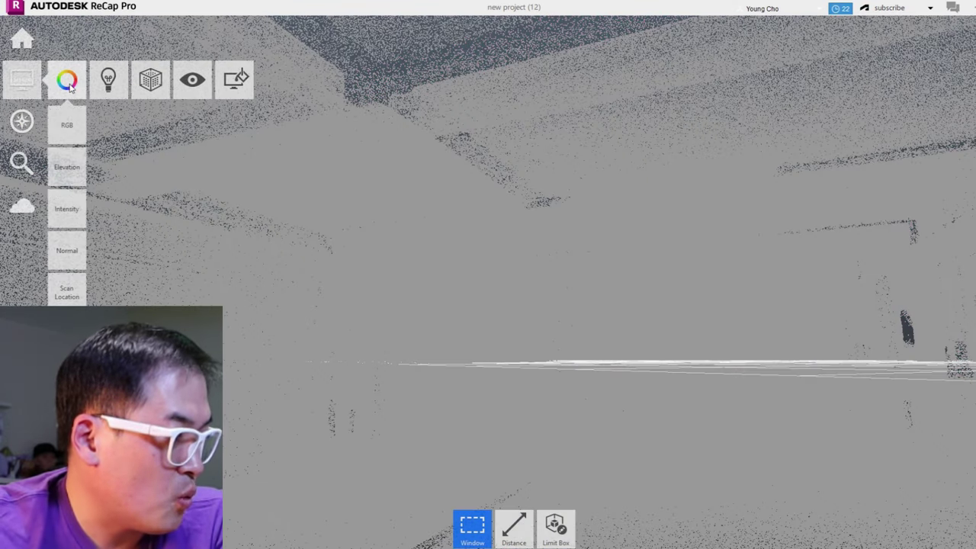
pyautogui.click(67, 128)
# - Examine the RGB-colored room along its length, covering the floor, windows, partition wall and ceiling beams
pyautogui.scroll(3, 360, 233)
pyautogui.moveTo(361, 234); pyautogui.dragTo(549, 295, button='middle')
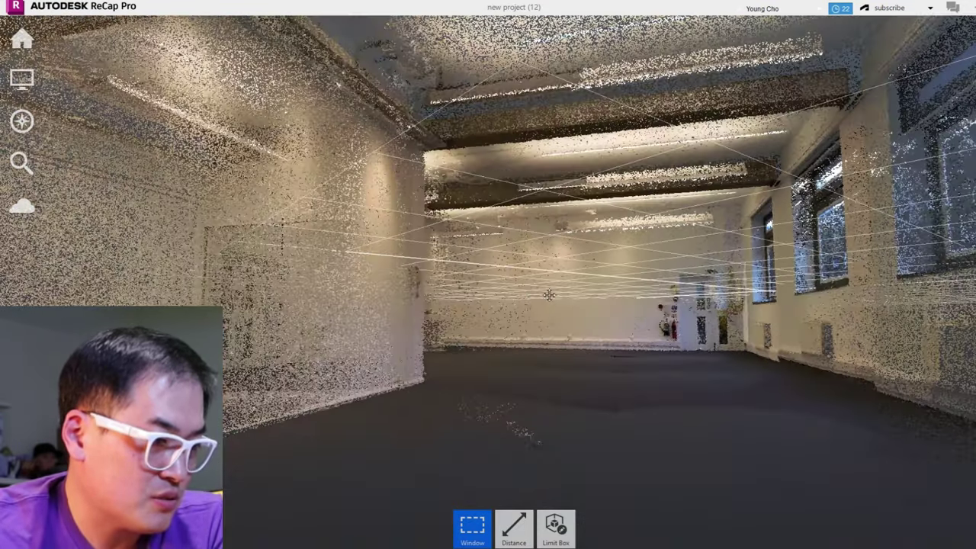
pyautogui.scroll(3, 548, 294)
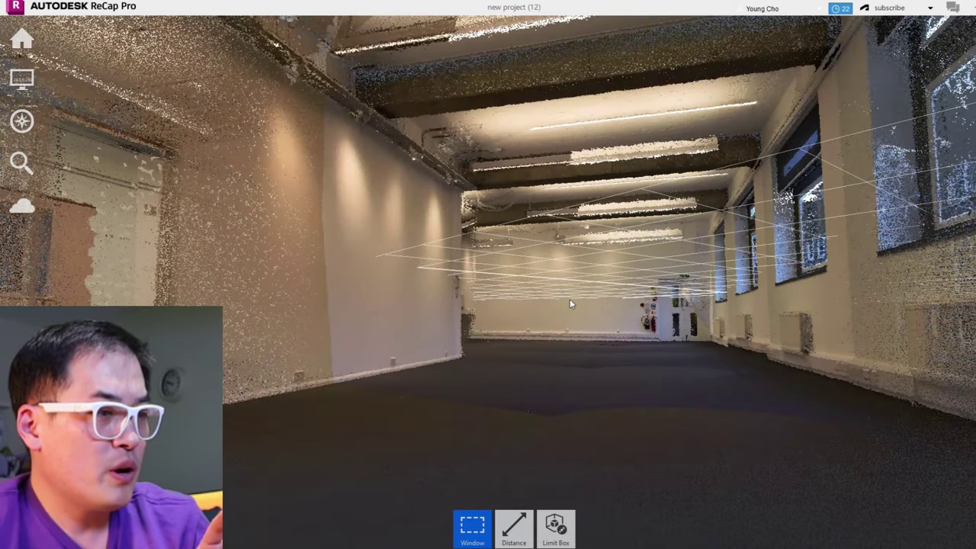
pyautogui.scroll(2, 569, 299)
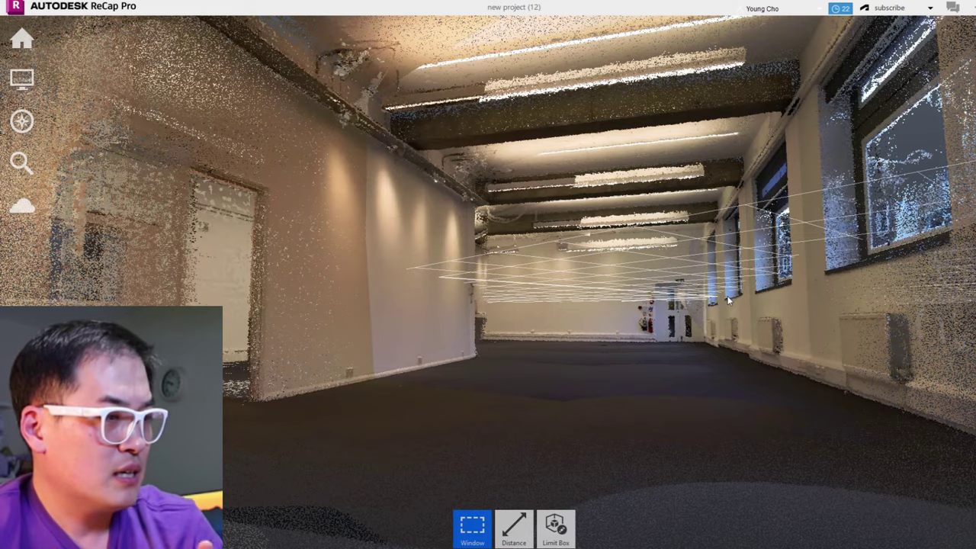
pyautogui.moveTo(642, 221); pyautogui.dragTo(639, 289, button='middle')
pyautogui.scroll(3, 623, 164)
pyautogui.moveTo(624, 162); pyautogui.dragTo(629, 156)
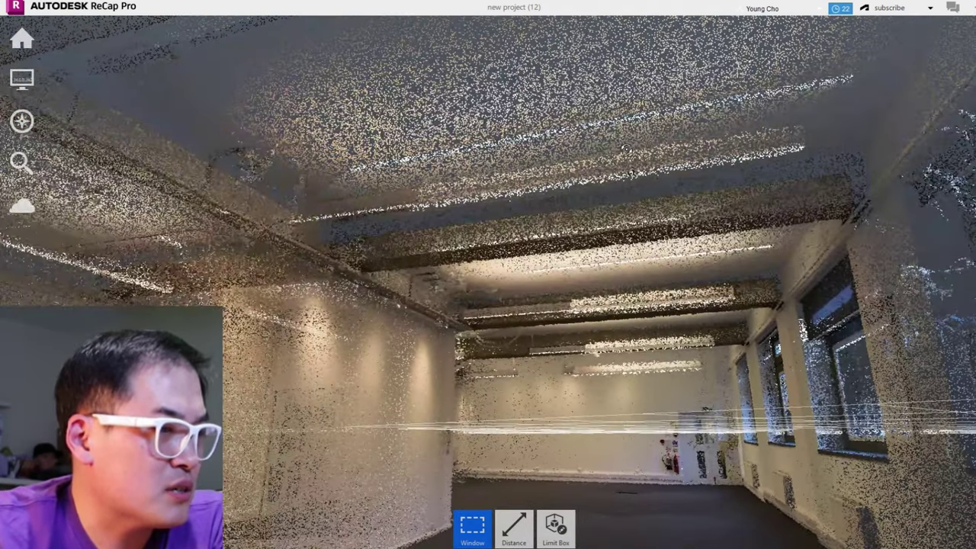
pyautogui.scroll(3, 562, 122)
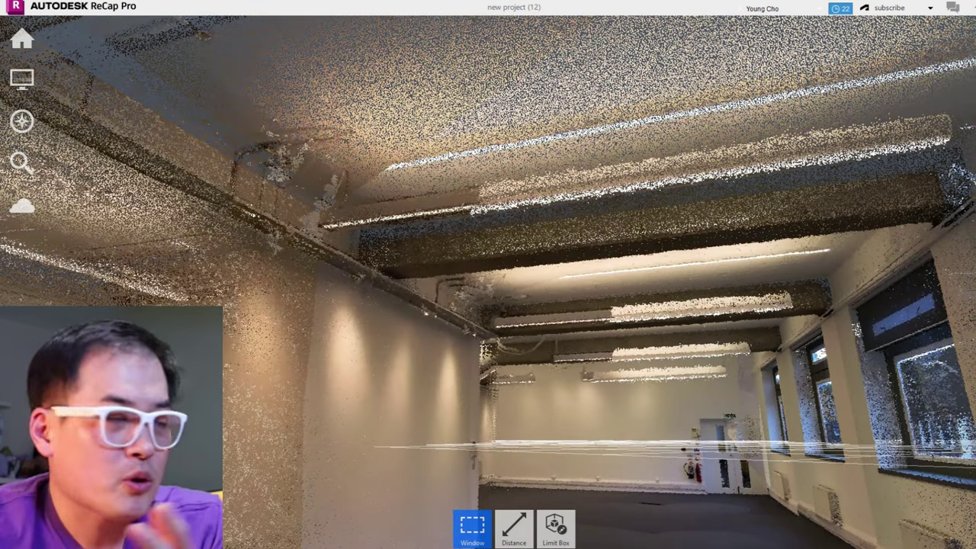
pyautogui.moveTo(450, 155); pyautogui.dragTo(533, 145, button='middle')
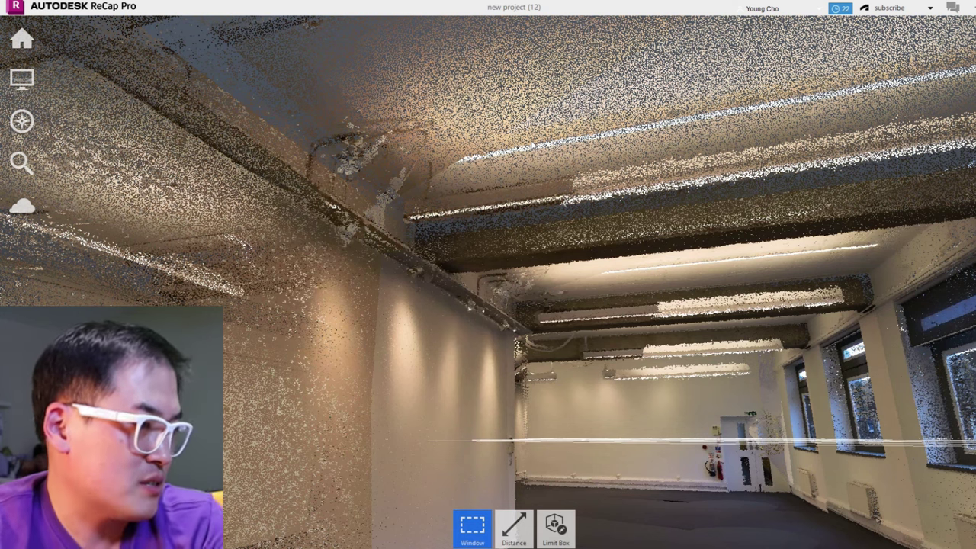
# - Examine the scanned room's ceiling beams and light fittings, and inspect the window wall from outside the building
pyautogui.moveTo(533, 145); pyautogui.dragTo(443, 136, button='middle')
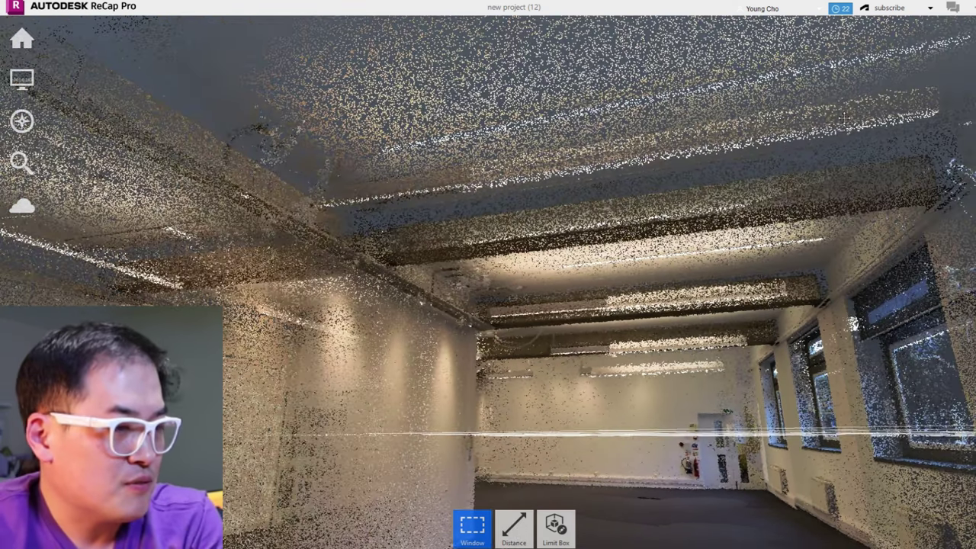
pyautogui.moveTo(840, 161); pyautogui.dragTo(787, 142, button='middle')
pyautogui.moveTo(803, 183); pyautogui.dragTo(754, 155, button='middle')
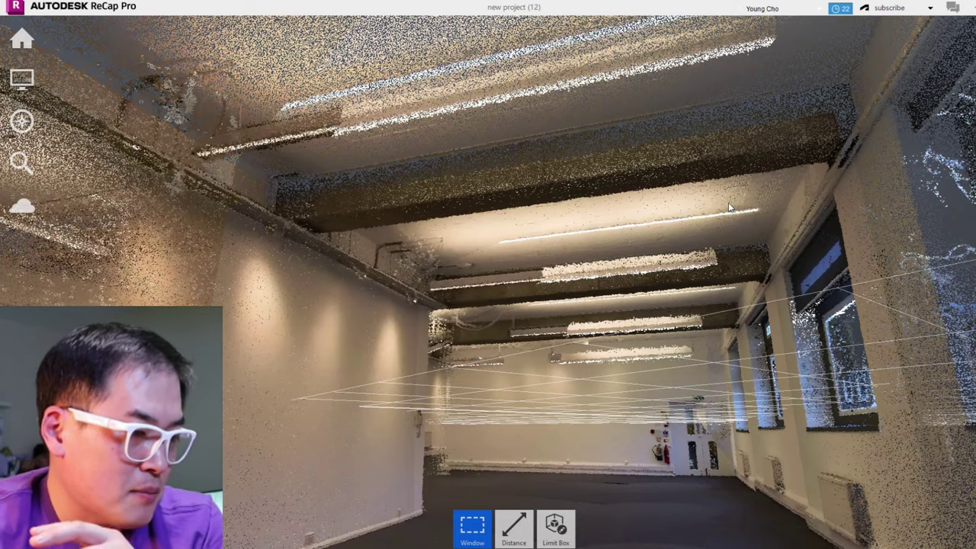
pyautogui.moveTo(832, 256)
pyautogui.mouseDown()
pyautogui.moveTo(875, 304)
pyautogui.moveTo(537, 347)
pyautogui.moveTo(595, 337)
pyautogui.mouseUp()
pyautogui.keyDown('shift'); pyautogui.moveTo(855, 310); pyautogui.dragTo(794, 272, button='middle'); pyautogui.keyUp('shift')
pyautogui.scroll(-3, 751, 232)
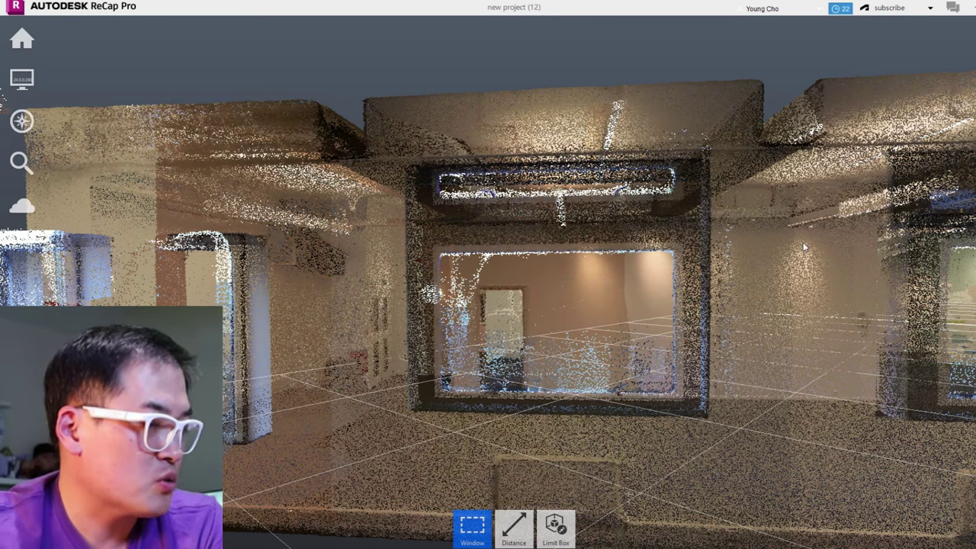
pyautogui.moveTo(807, 222); pyautogui.dragTo(736, 301, button='right')
pyautogui.scroll(-1, 703, 291)
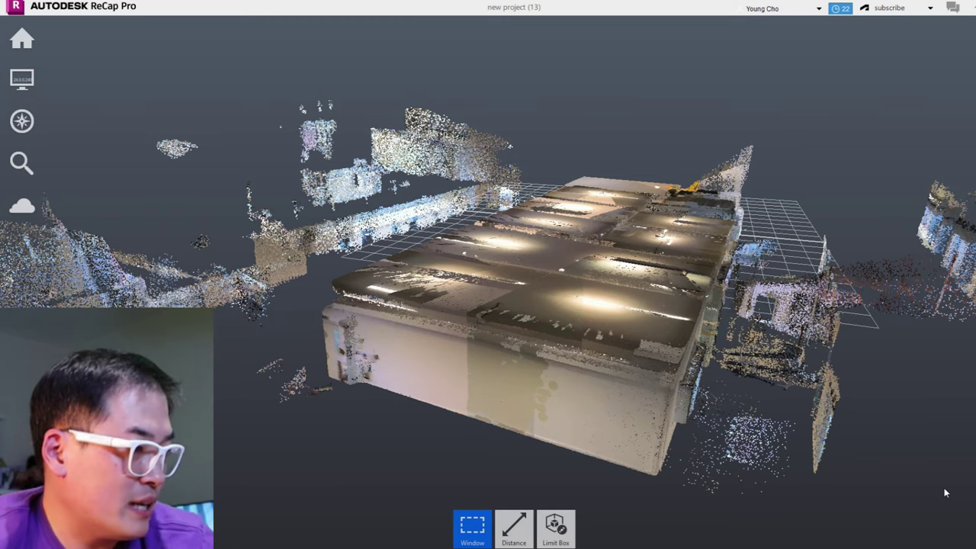
# - Orbit around the second building scan to view its roof, end wall and the scattered surrounding points from outside
pyautogui.moveTo(731, 424); pyautogui.dragTo(853, 429, button='middle')
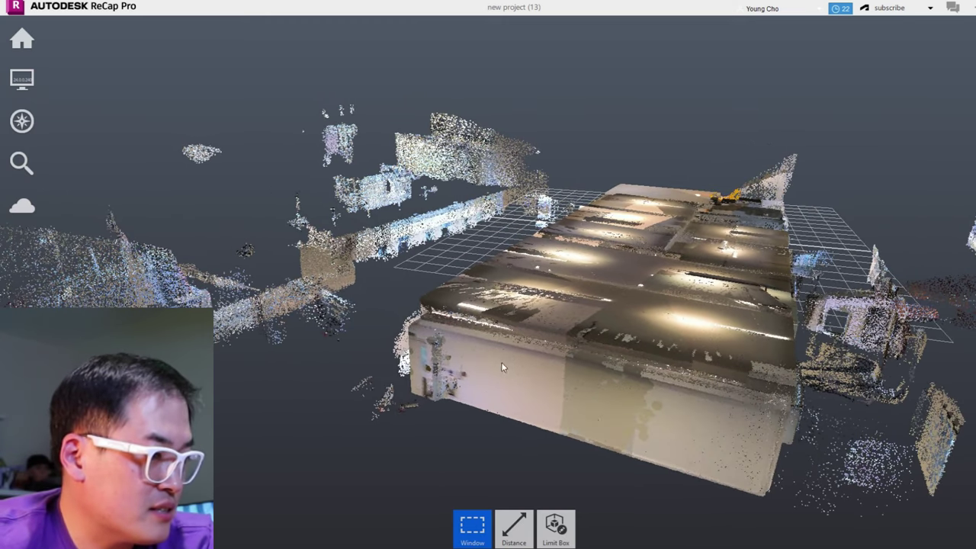
pyautogui.keyDown('shift'); pyautogui.moveTo(501, 362); pyautogui.dragTo(593, 360, button='middle'); pyautogui.keyUp('shift')
pyautogui.moveTo(593, 360); pyautogui.dragTo(397, 303)
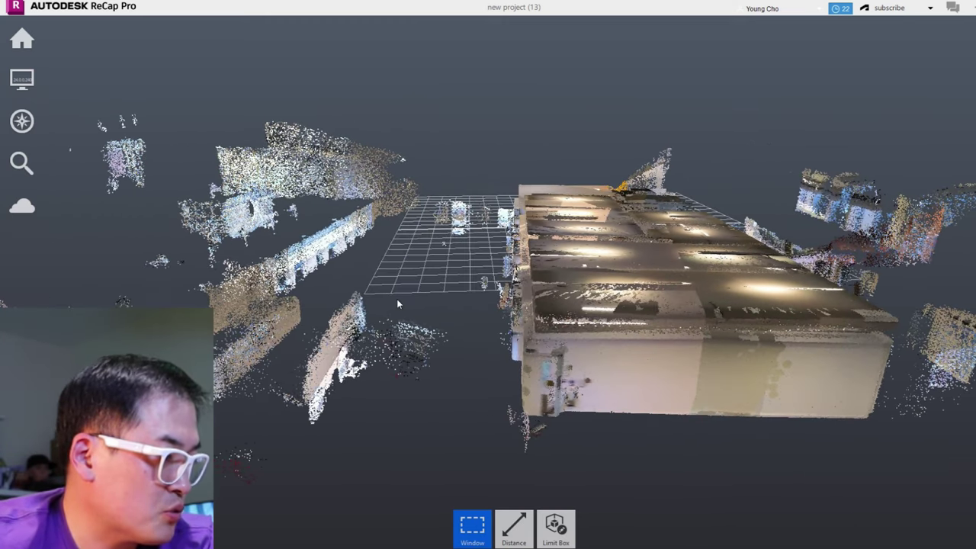
pyautogui.moveTo(235, 281); pyautogui.dragTo(446, 285)
pyautogui.moveTo(344, 331); pyautogui.dragTo(497, 314, button='middle')
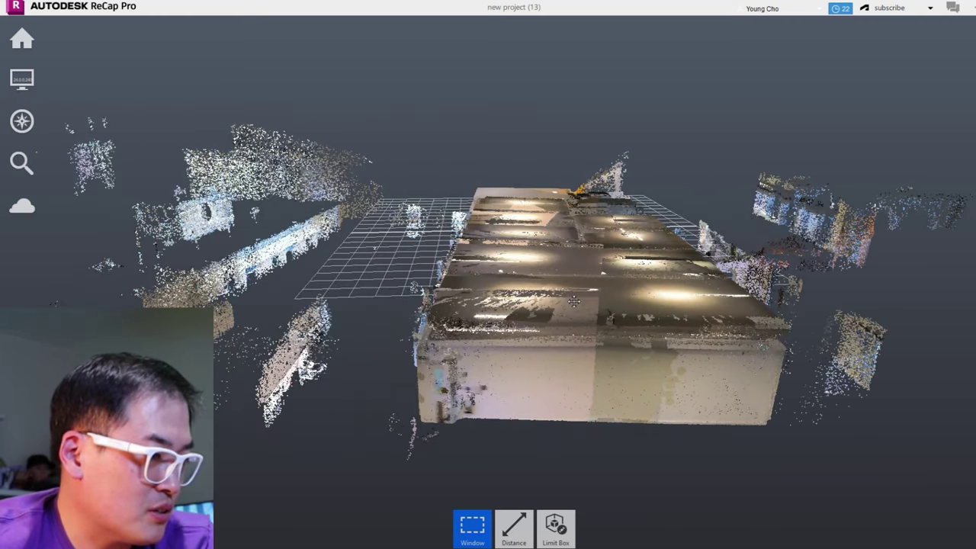
pyautogui.moveTo(553, 359); pyautogui.dragTo(494, 360, button='middle')
pyautogui.moveTo(494, 355); pyautogui.dragTo(487, 355)
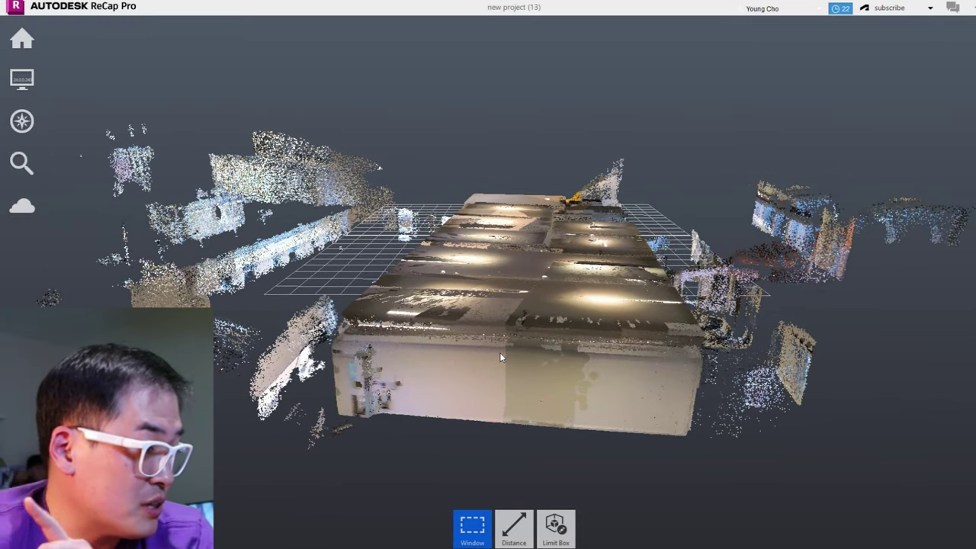
# - Enter the building scan through its end wall and advance along the open floor toward the scanned standing figures
pyautogui.scroll(10, 487, 354)
pyautogui.scroll(4, 499, 353)
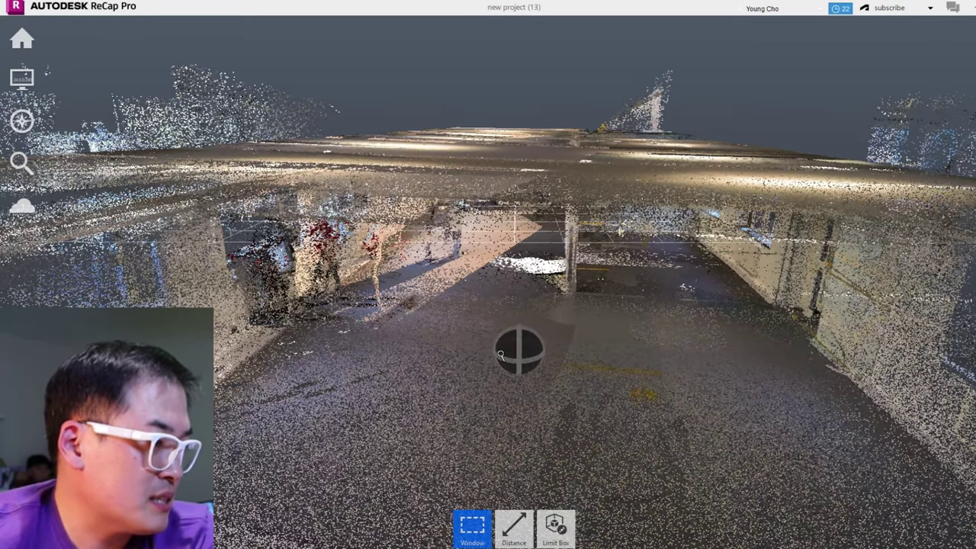
pyautogui.scroll(5, 498, 339)
pyautogui.scroll(3, 499, 339)
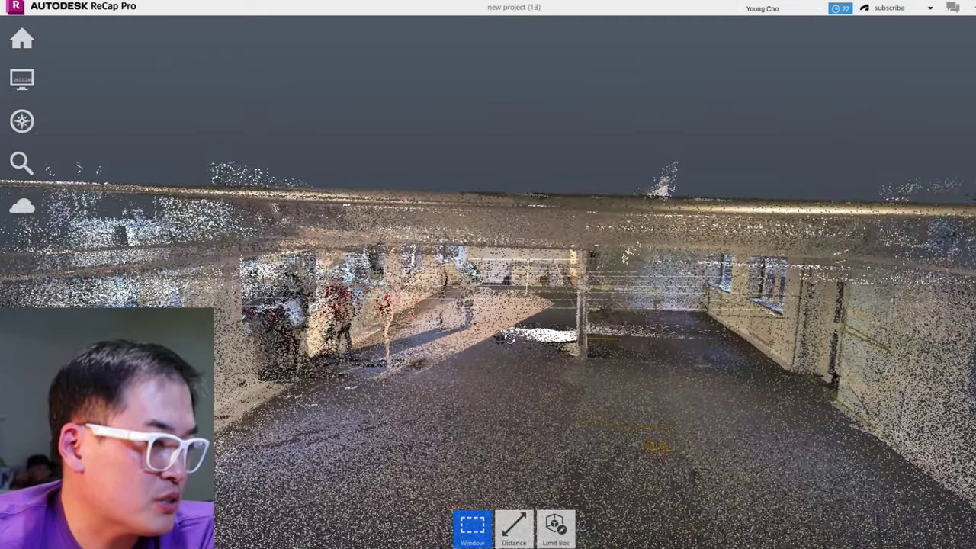
pyautogui.scroll(5, 509, 346)
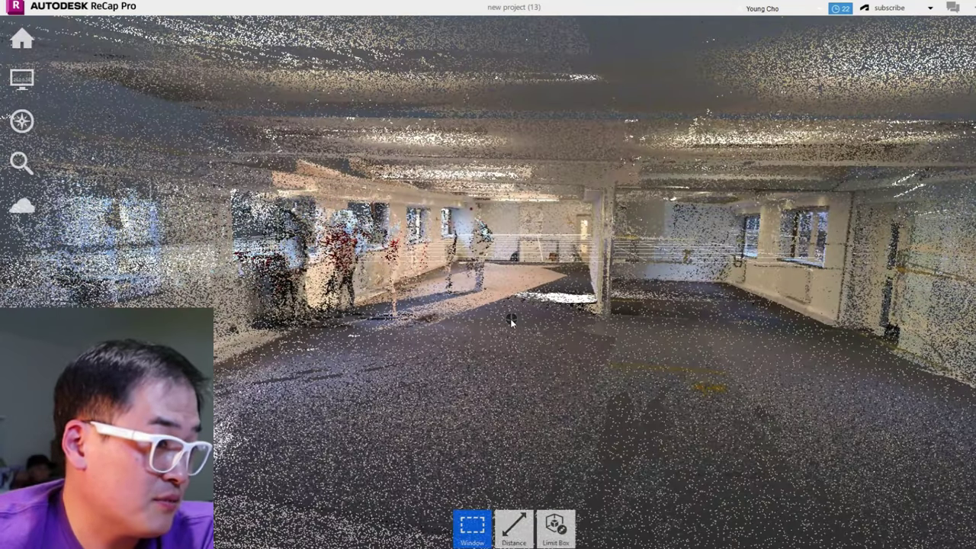
pyautogui.scroll(5, 510, 322)
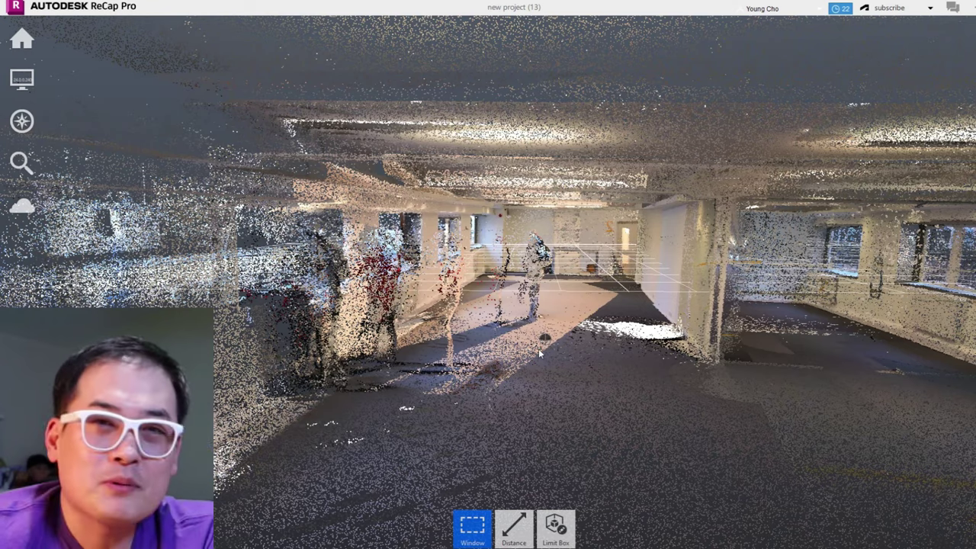
pyautogui.scroll(3, 539, 353)
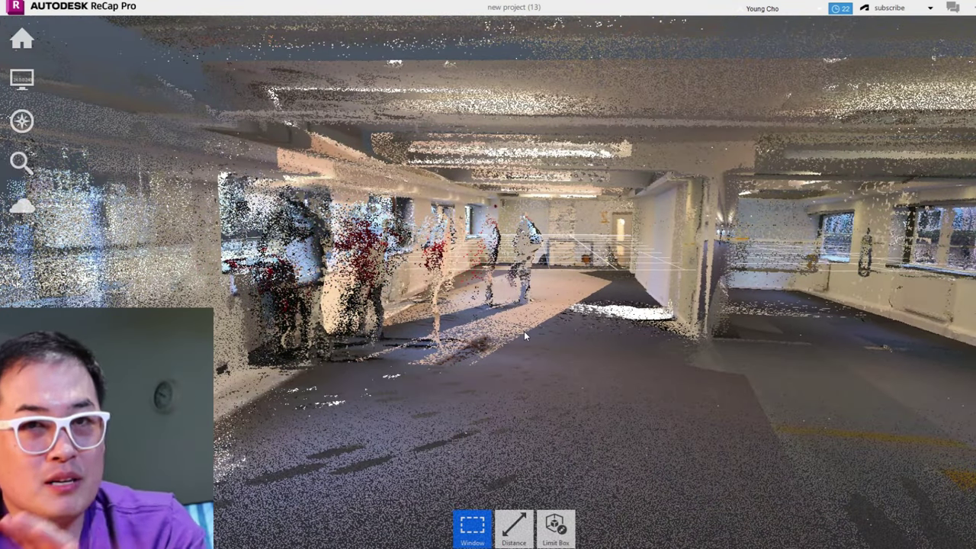
pyautogui.scroll(5, 525, 337)
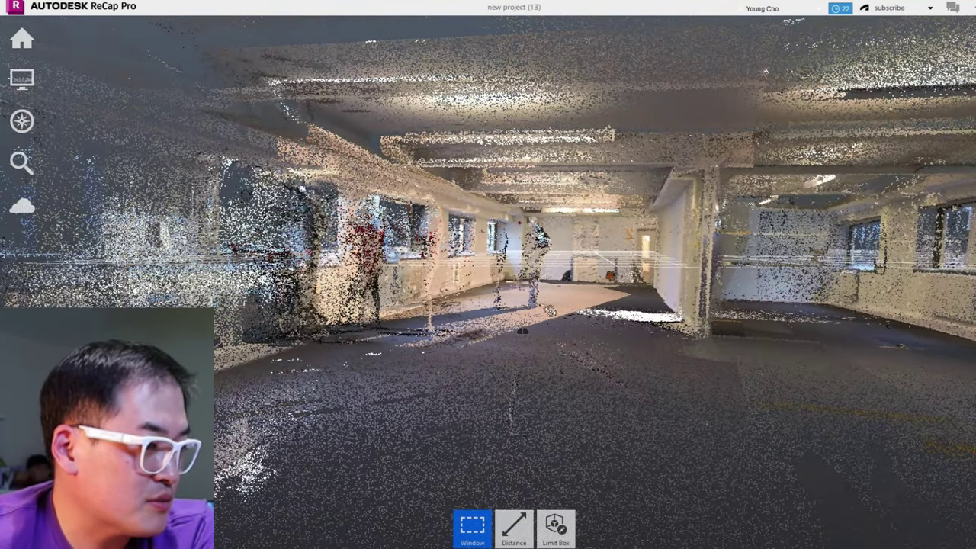
pyautogui.scroll(5, 551, 310)
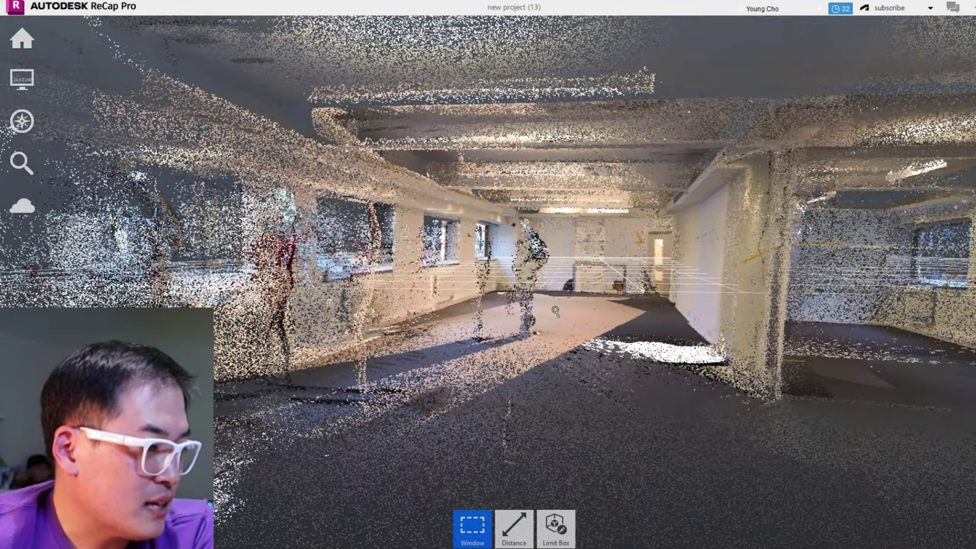
# - Try a window selection around the standing figure on the sunlit floor, and clear the selection
pyautogui.moveTo(555, 311); pyautogui.dragTo(683, 291, button='middle')
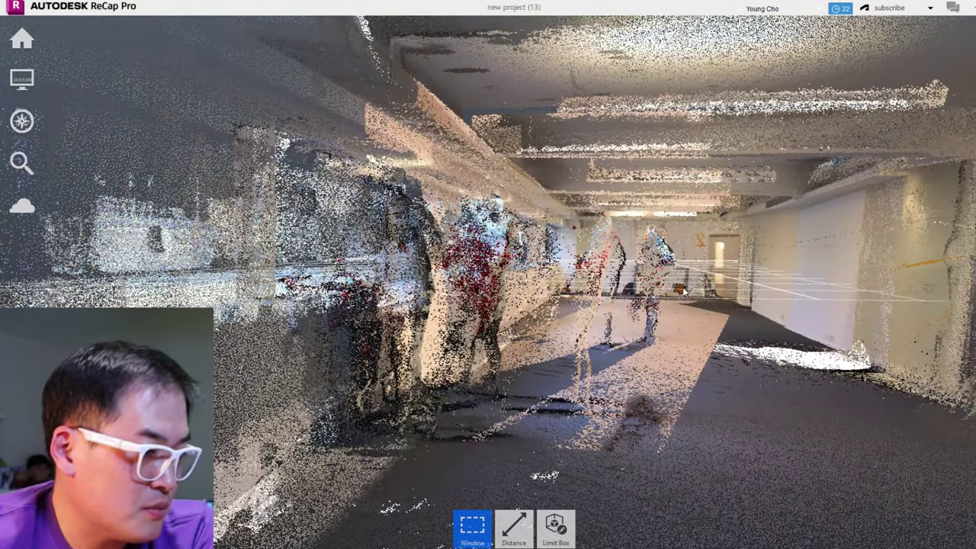
pyautogui.moveTo(634, 225); pyautogui.dragTo(690, 347)
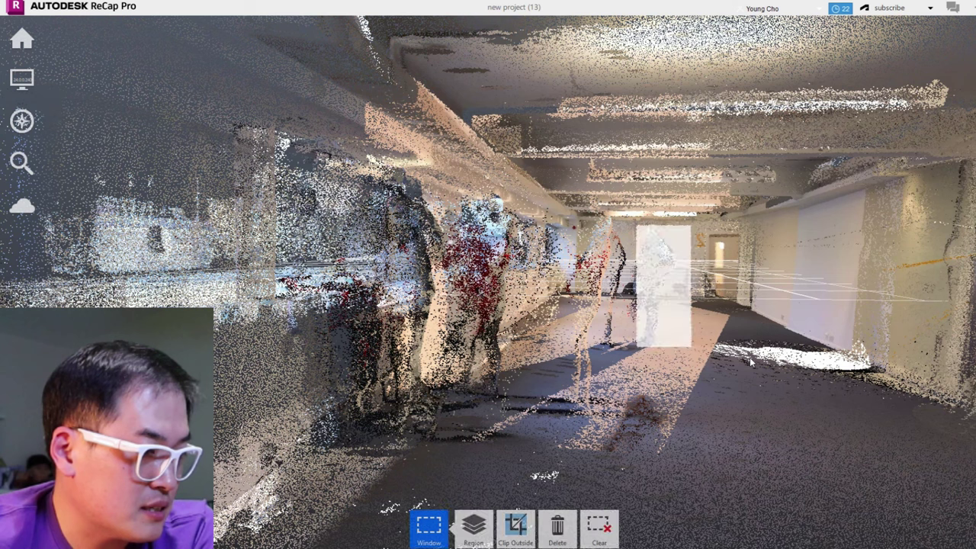
pyautogui.moveTo(770, 394); pyautogui.dragTo(665, 385)
pyautogui.click(649, 380)
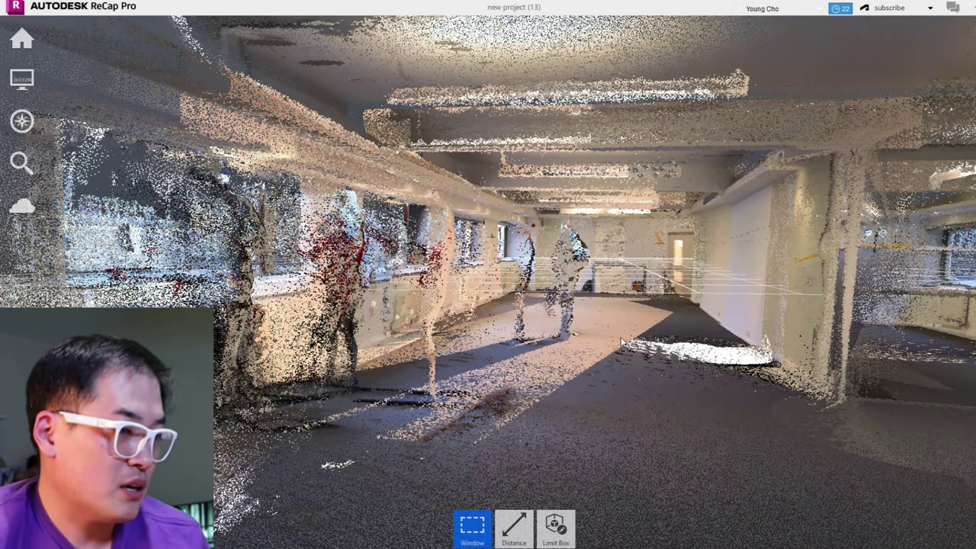
# - Examine the bay beyond the column, covering its windows, dark floor and side wall
pyautogui.moveTo(662, 361); pyautogui.dragTo(510, 356, button='middle')
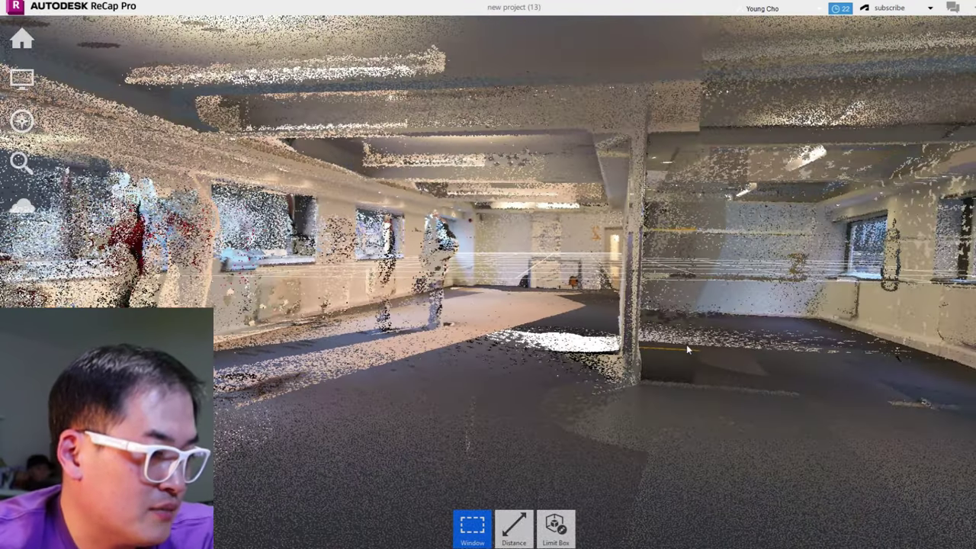
pyautogui.moveTo(688, 347); pyautogui.dragTo(545, 347, button='middle')
pyautogui.scroll(5, 546, 345)
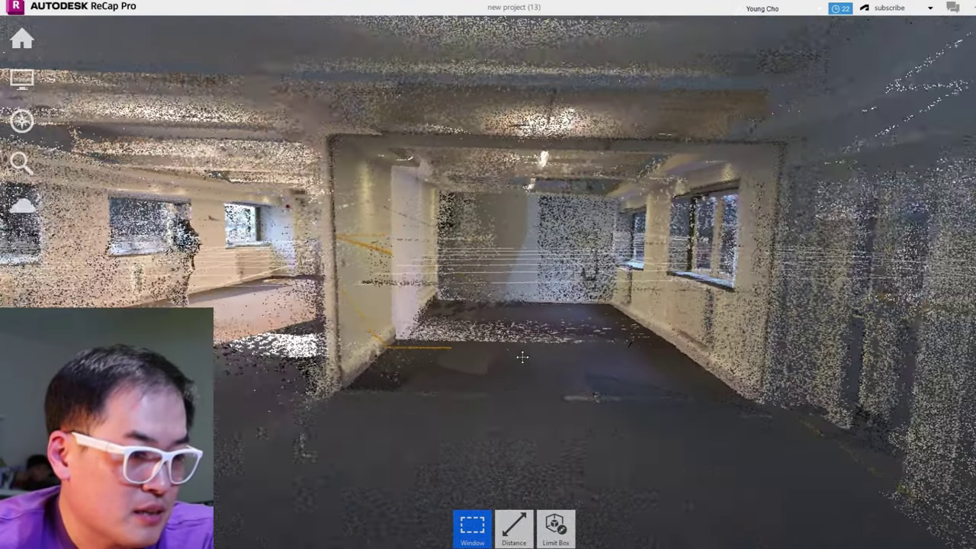
pyautogui.scroll(-2, 523, 359)
pyautogui.moveTo(559, 369); pyautogui.dragTo(723, 440, button='middle')
pyautogui.moveTo(723, 441); pyautogui.dragTo(769, 436)
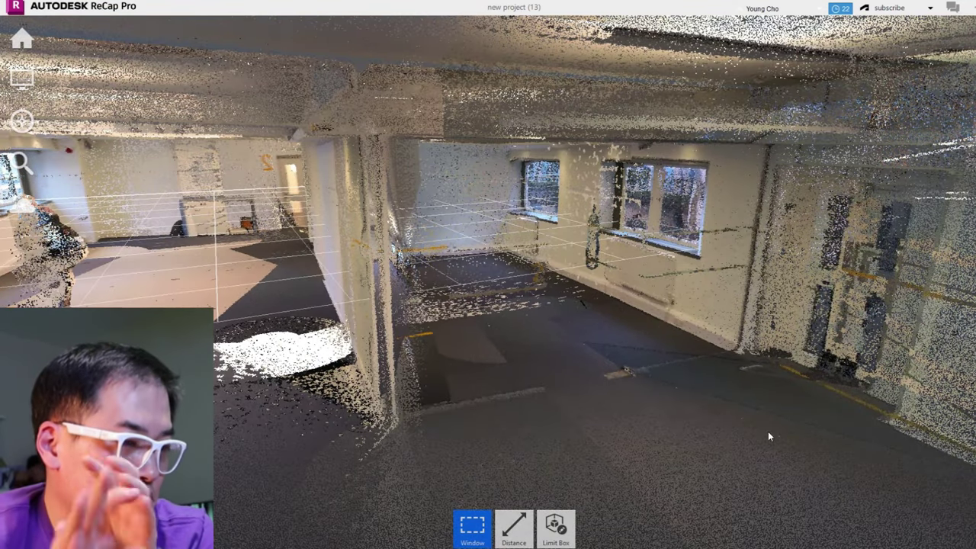
pyautogui.moveTo(794, 407); pyautogui.dragTo(782, 401, button='middle')
pyautogui.moveTo(694, 409); pyautogui.dragTo(755, 368, button='middle')
pyautogui.moveTo(755, 367); pyautogui.dragTo(572, 368)
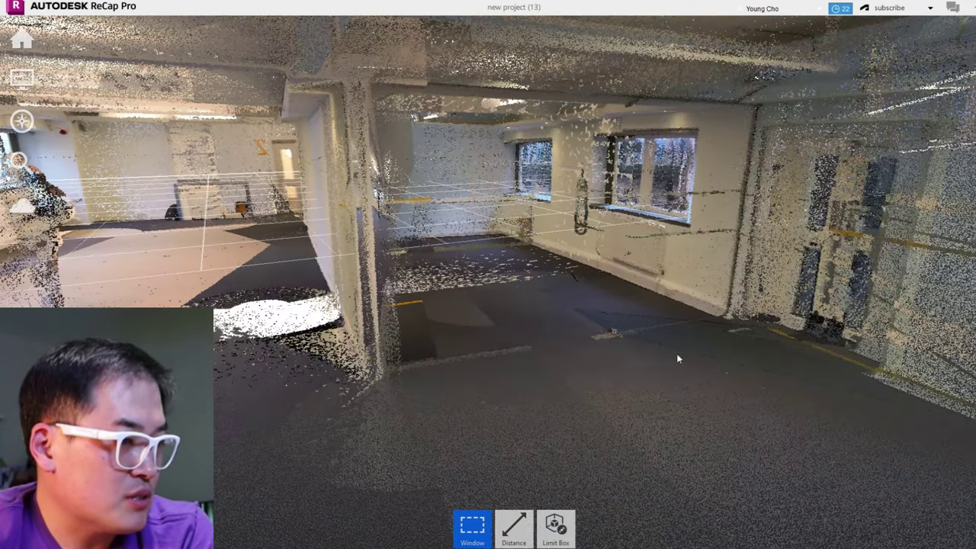
# - Look up at the ceiling beams and light fittings around the column, and return to an eye-level view
pyautogui.moveTo(715, 333); pyautogui.dragTo(675, 327)
pyautogui.moveTo(622, 330); pyautogui.dragTo(747, 330, button='middle')
pyautogui.moveTo(747, 330); pyautogui.dragTo(690, 243)
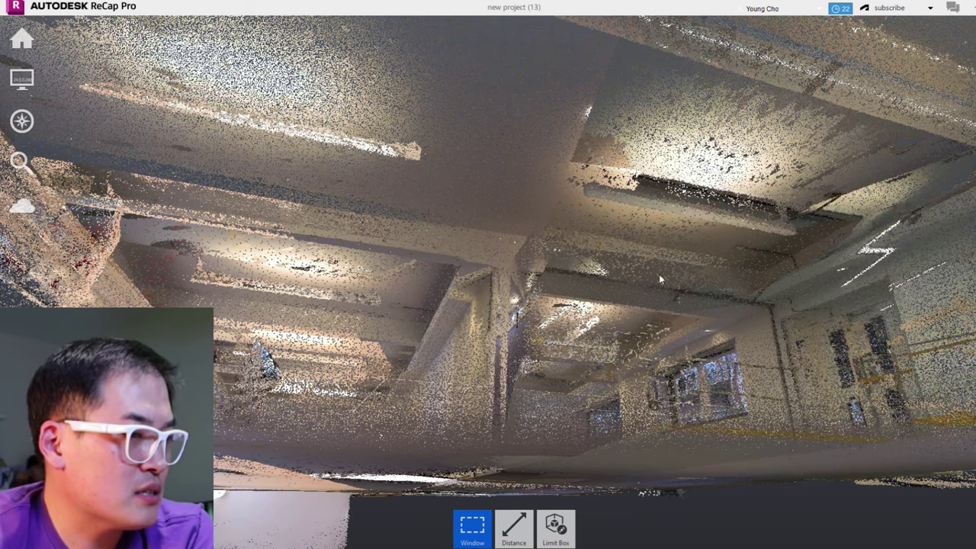
pyautogui.moveTo(701, 282); pyautogui.dragTo(740, 306, button='middle')
pyautogui.moveTo(586, 400); pyautogui.dragTo(437, 343)
pyautogui.moveTo(437, 343); pyautogui.dragTo(499, 374, button='middle')
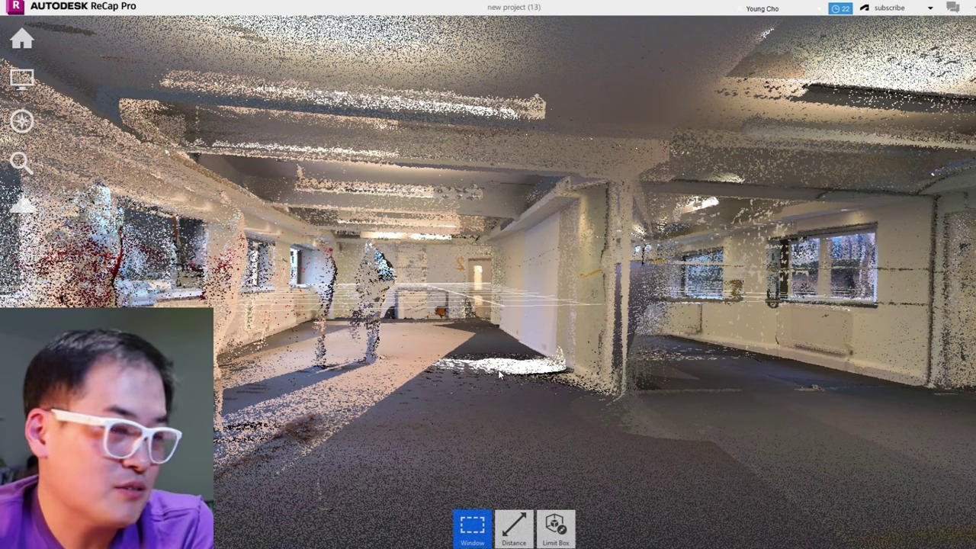
# - Examine the far end of the sunlit room, including the end wall with the orange 2 and the door
pyautogui.moveTo(499, 372); pyautogui.dragTo(558, 335, button='middle')
pyautogui.scroll(8, 657, 324)
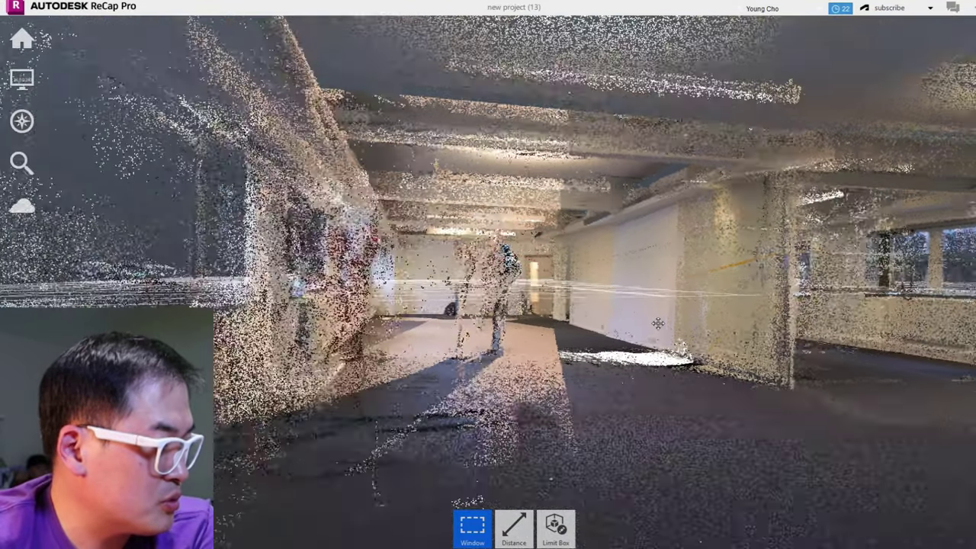
pyautogui.scroll(5, 479, 241)
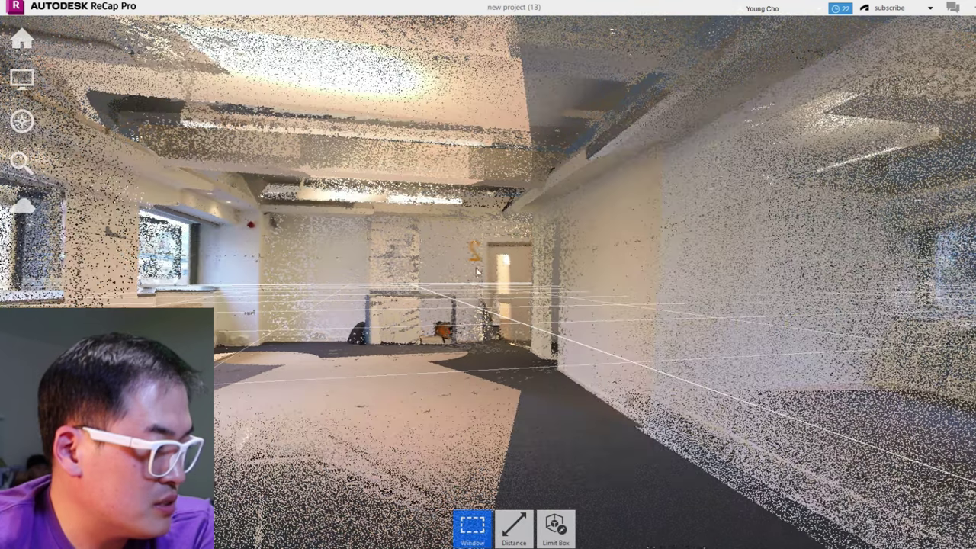
pyautogui.moveTo(460, 336); pyautogui.dragTo(364, 340, button='middle')
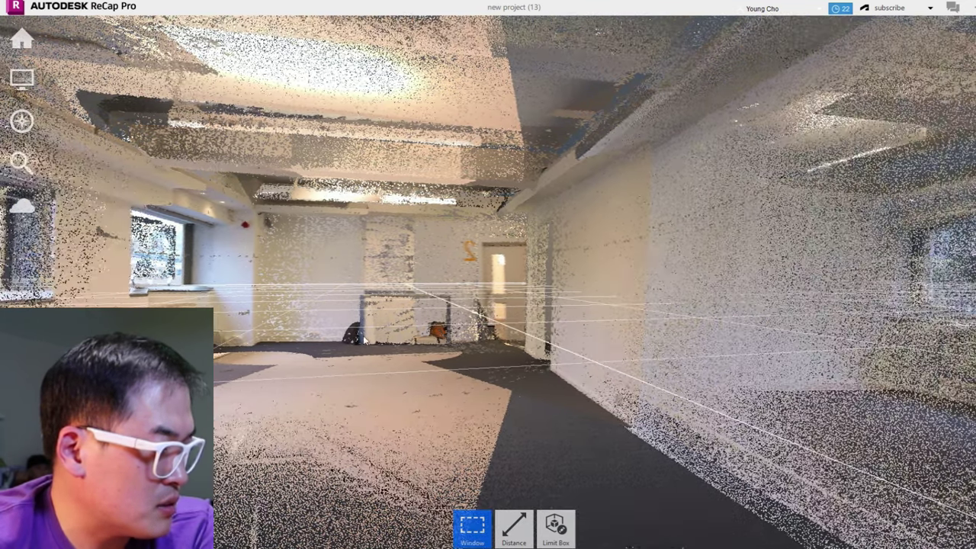
pyautogui.keyDown('shift'); pyautogui.moveTo(466, 343); pyautogui.dragTo(546, 363, button='middle'); pyautogui.keyUp('shift')
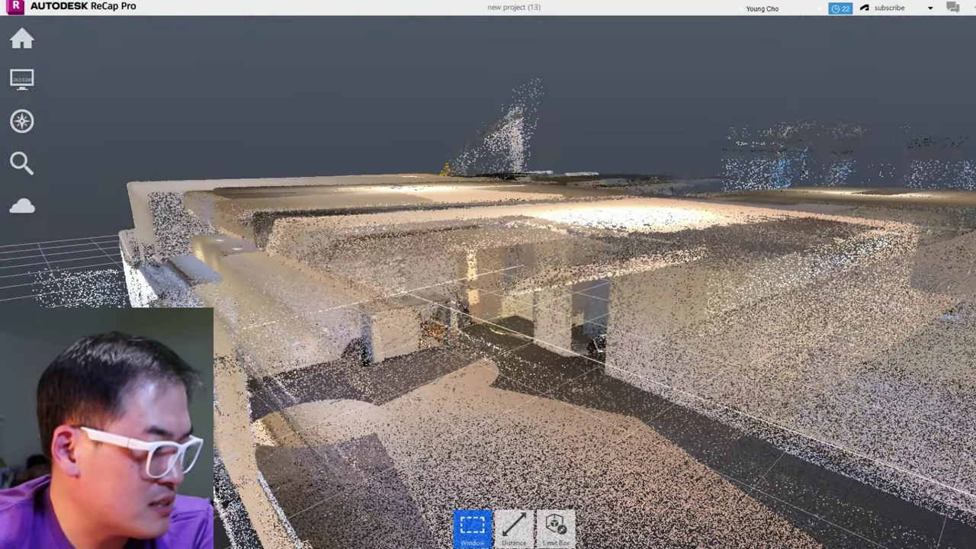
pyautogui.keyDown('shift'); pyautogui.moveTo(422, 340); pyautogui.dragTo(571, 352, button='middle'); pyautogui.keyUp('shift')
pyautogui.scroll(10, 466, 342)
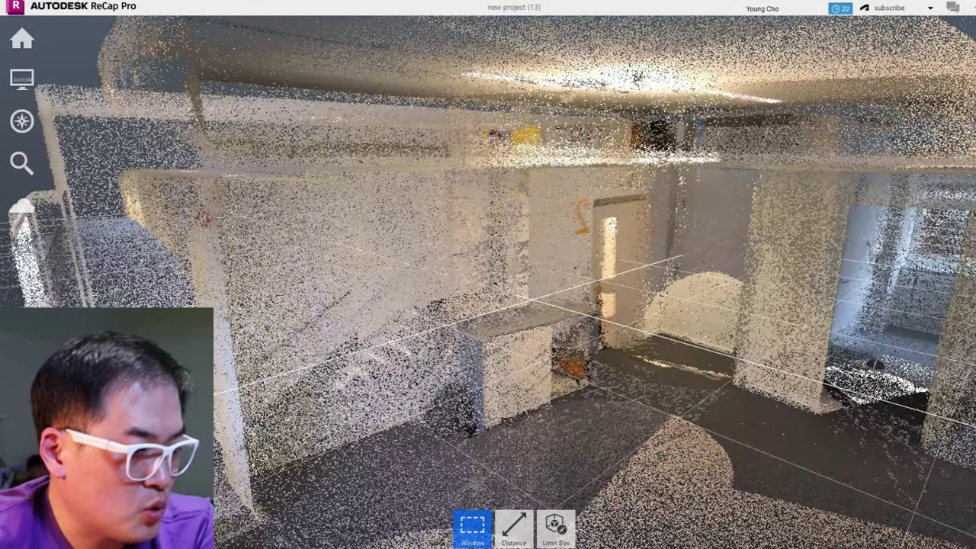
# - Inspect the area around the end wall and the orange-marked door from above and from other angles
pyautogui.moveTo(465, 342); pyautogui.dragTo(473, 442, button='middle')
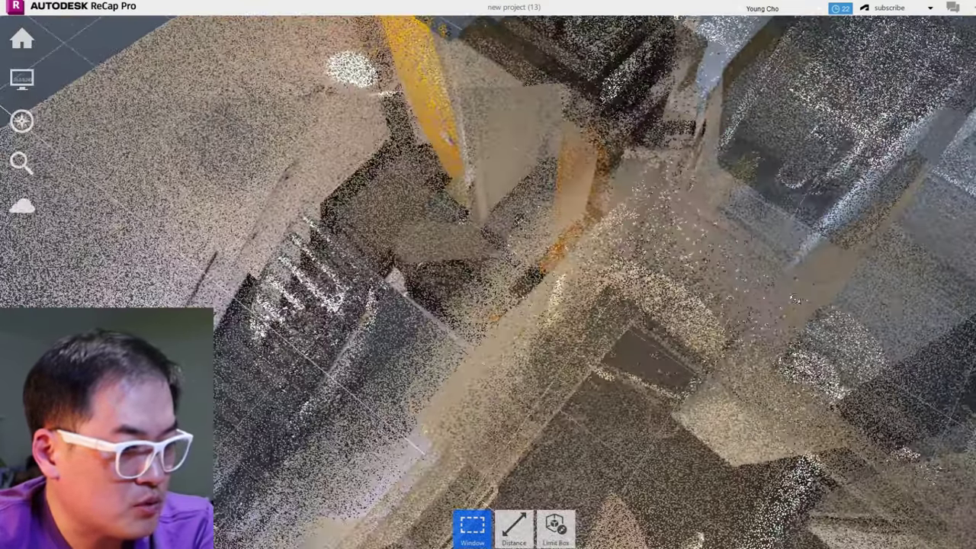
pyautogui.moveTo(724, 284); pyautogui.dragTo(607, 268, button='middle')
pyautogui.moveTo(606, 269); pyautogui.dragTo(672, 383)
pyautogui.moveTo(688, 350); pyautogui.dragTo(697, 232)
pyautogui.moveTo(721, 200); pyautogui.dragTo(651, 323)
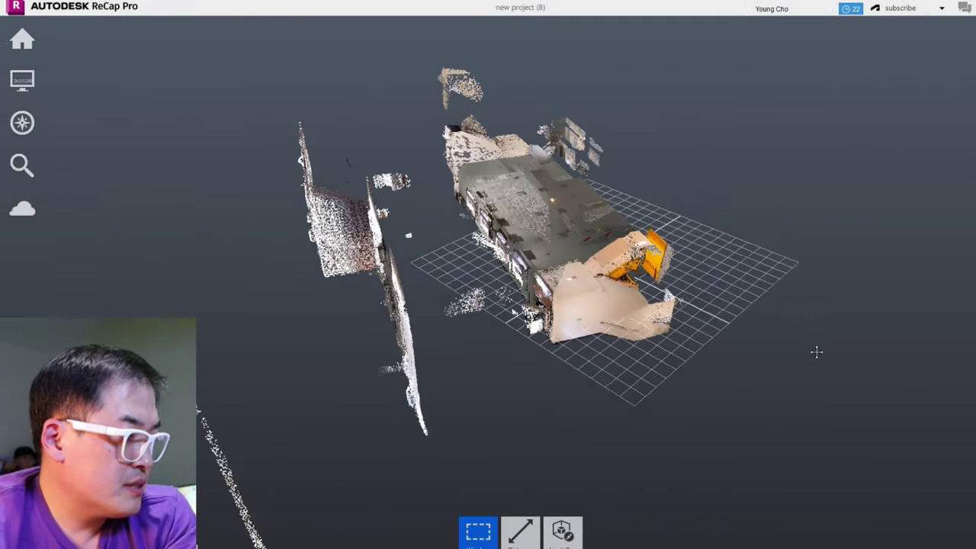
# - View the third scan from above, closing in on its grey ceiling surface and the colored patches near the orange structure
pyautogui.moveTo(816, 352); pyautogui.dragTo(839, 358)
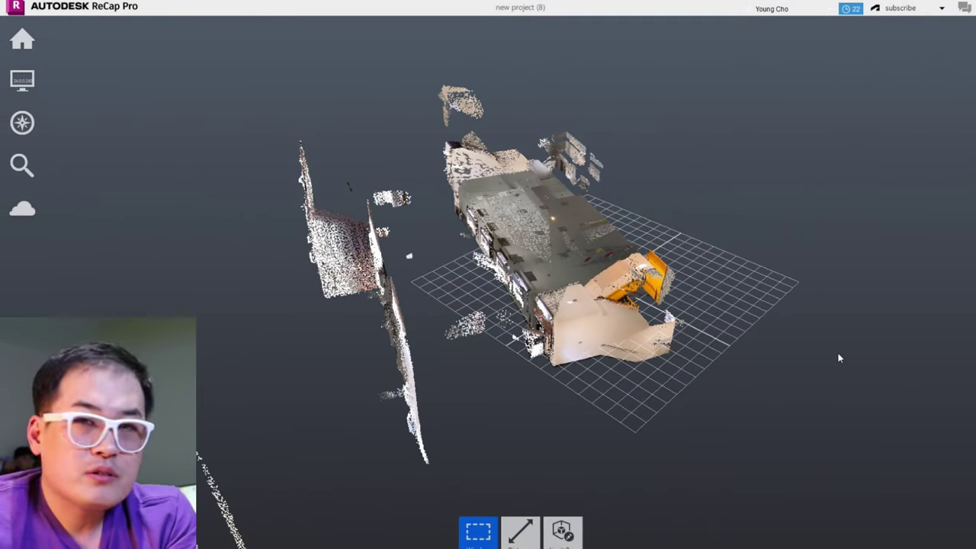
pyautogui.moveTo(808, 386); pyautogui.dragTo(709, 383)
pyautogui.scroll(6, 709, 383)
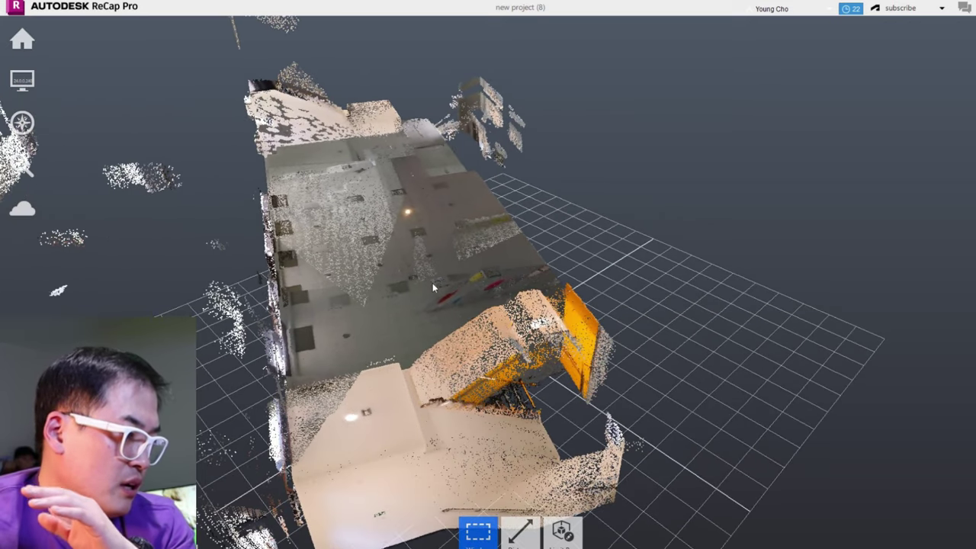
pyautogui.scroll(6, 433, 282)
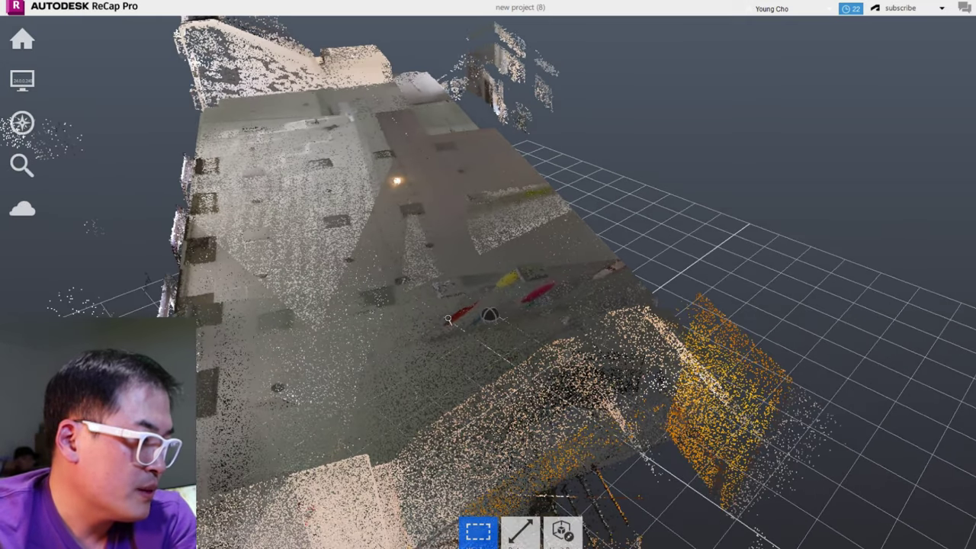
pyautogui.moveTo(448, 318); pyautogui.dragTo(407, 160)
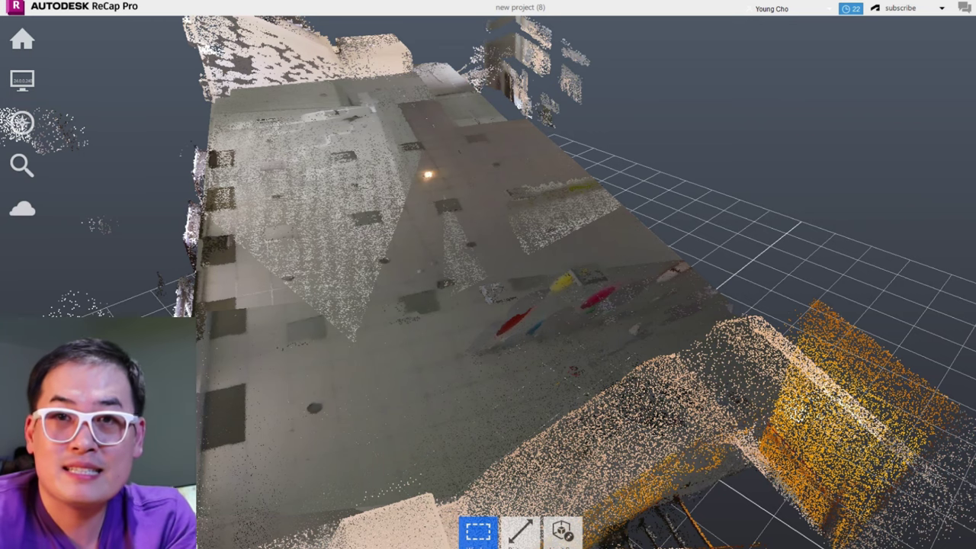
# - Go from above the grey ceiling surface down into the scanned hall, facing the service counter and the end wall
pyautogui.moveTo(549, 392); pyautogui.dragTo(534, 302)
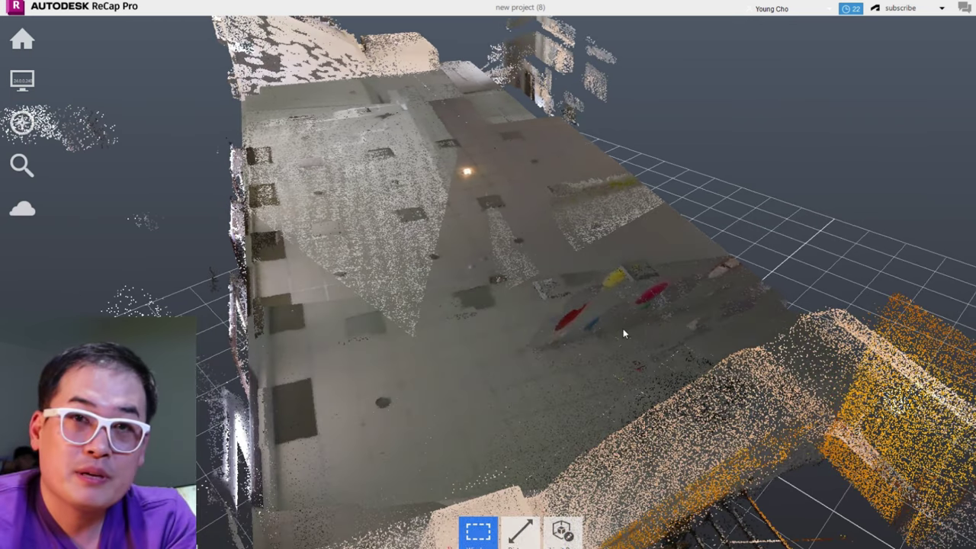
pyautogui.moveTo(590, 326); pyautogui.dragTo(587, 329)
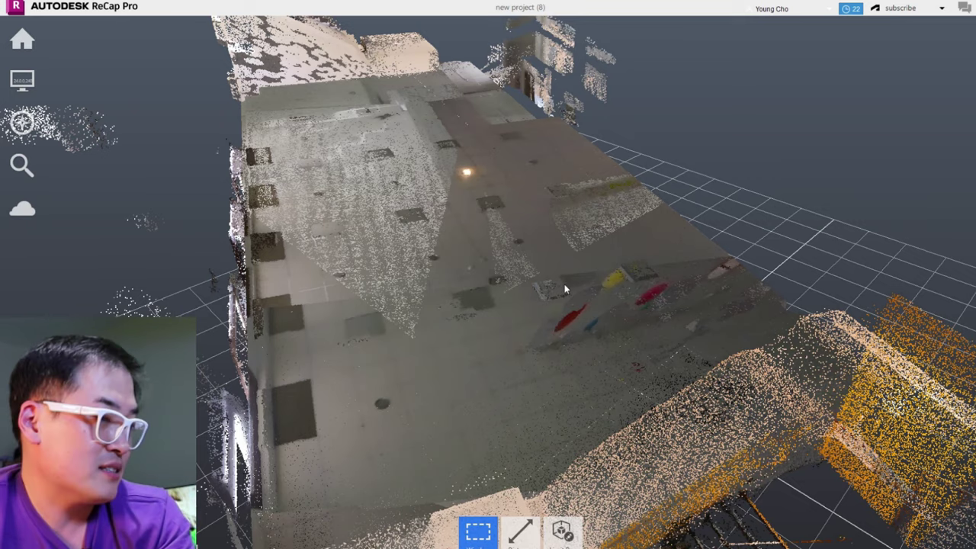
pyautogui.moveTo(469, 288); pyautogui.dragTo(521, 391)
pyautogui.scroll(5, 522, 392)
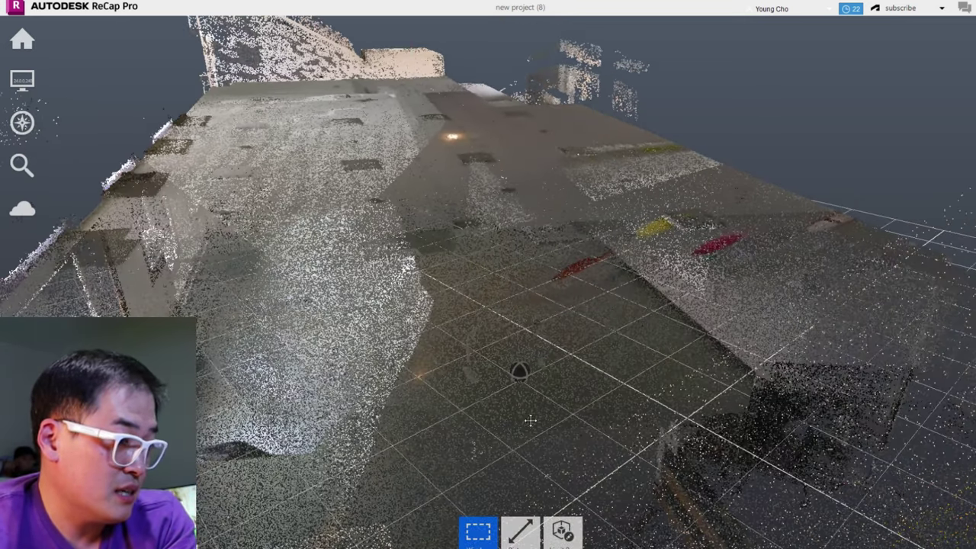
pyautogui.scroll(5, 527, 423)
pyautogui.moveTo(528, 422); pyautogui.dragTo(554, 313)
pyautogui.moveTo(554, 309); pyautogui.dragTo(581, 345, button='middle')
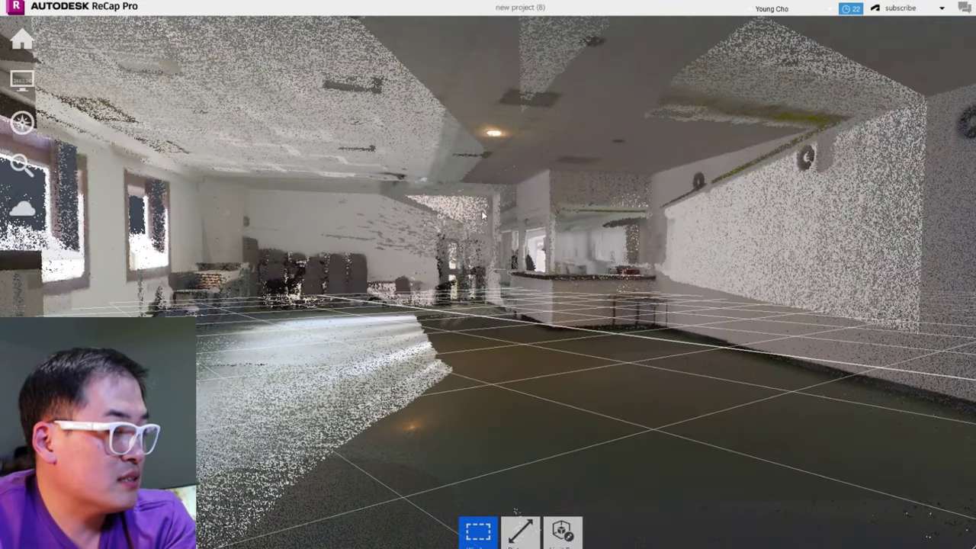
# - Examine the hall interior at eye level, including the windows, ceiling light, stacked chairs and service counter
pyautogui.moveTo(485, 210); pyautogui.dragTo(493, 201, button='middle')
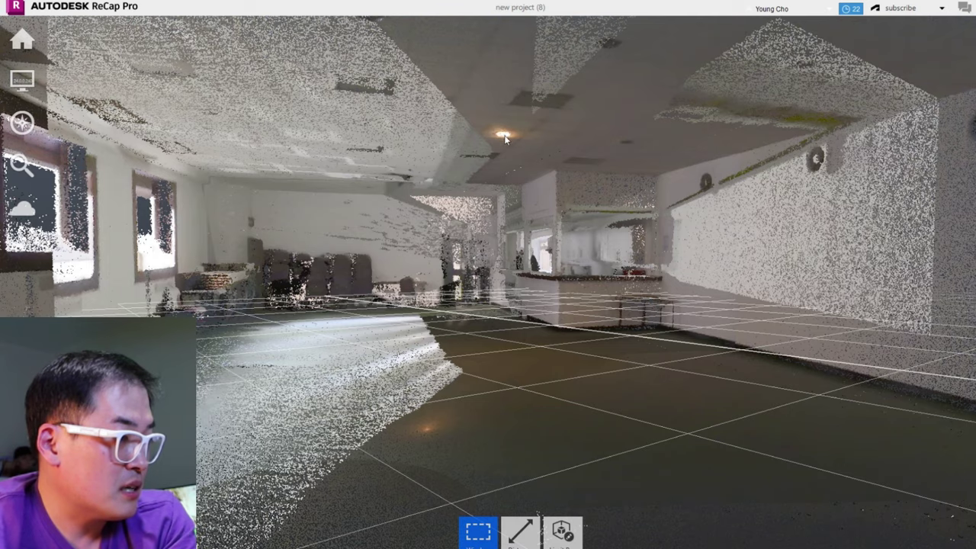
pyautogui.moveTo(522, 147); pyautogui.dragTo(589, 150, button='middle')
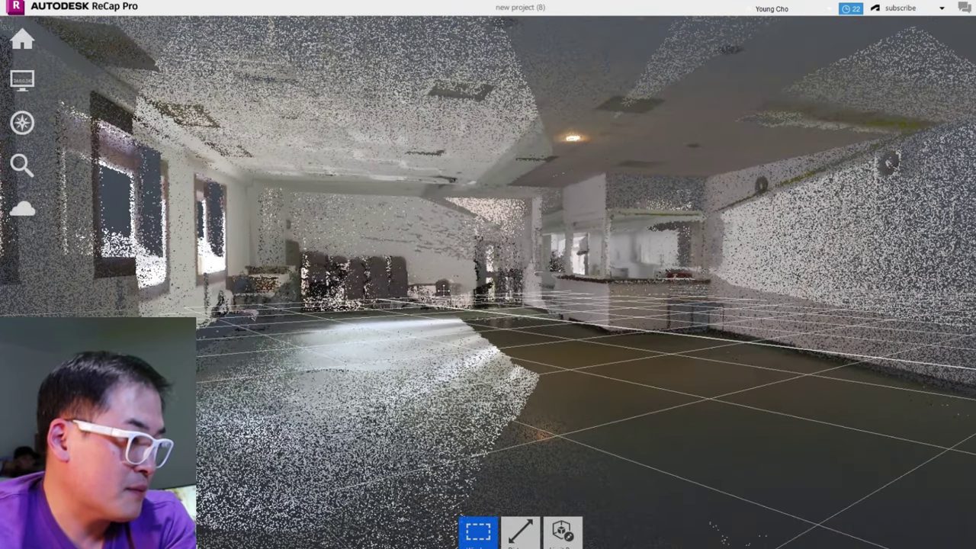
pyautogui.moveTo(287, 306); pyautogui.dragTo(295, 290, button='middle')
pyautogui.scroll(5, 295, 290)
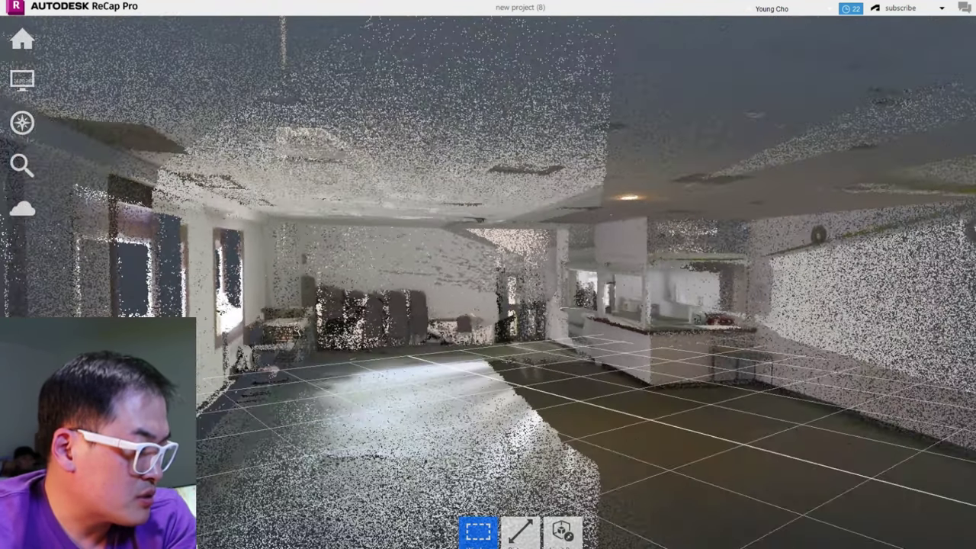
pyautogui.scroll(-3, 330, 315)
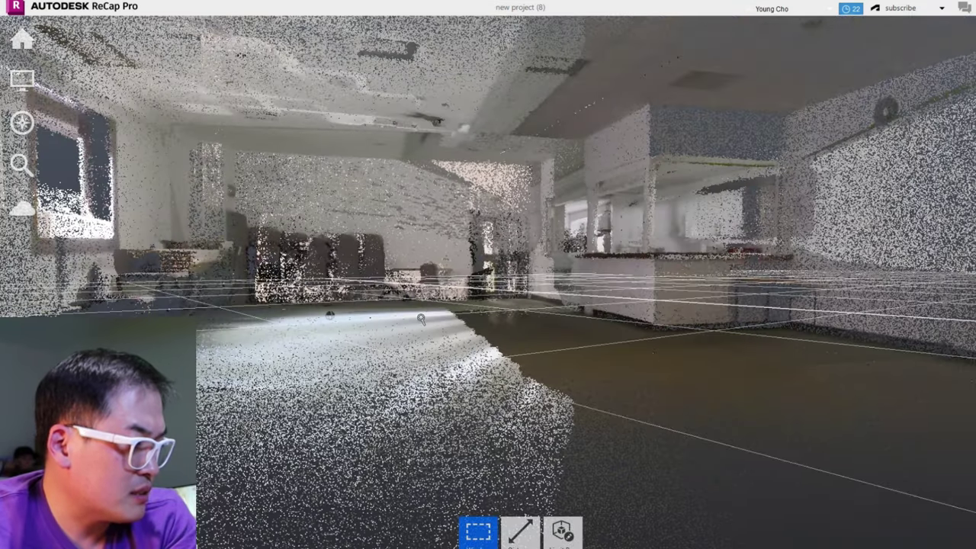
pyautogui.moveTo(421, 318); pyautogui.dragTo(296, 323, button='middle')
pyautogui.moveTo(622, 308); pyautogui.dragTo(648, 277)
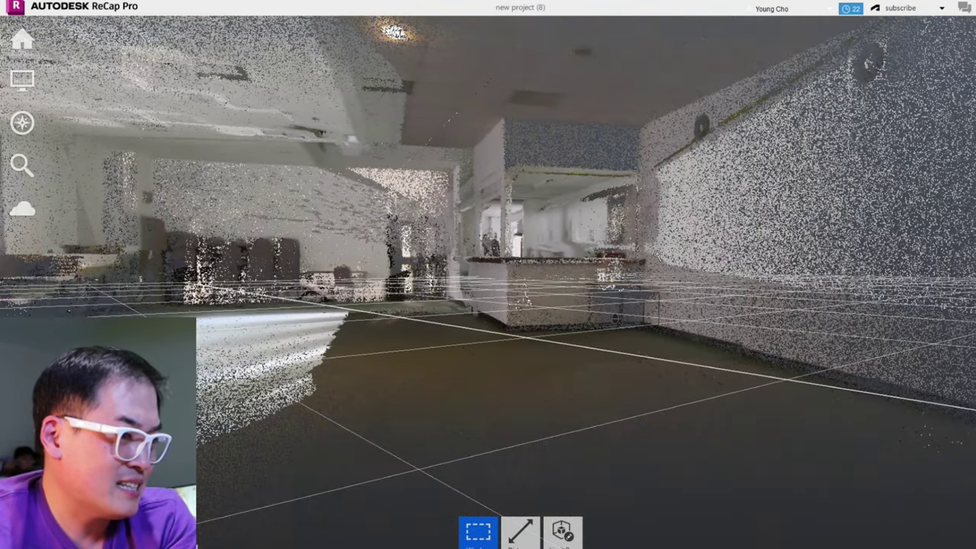
# - Inspect the service counter with its hatch opening, the adjoining wall and the ceiling above it
pyautogui.moveTo(826, 127)
pyautogui.mouseDown(button='middle')
pyautogui.moveTo(641, 183)
pyautogui.moveTo(733, 124)
pyautogui.moveTo(823, 136)
pyautogui.mouseUp(button='middle')
pyautogui.keyDown('shift'); pyautogui.moveTo(655, 232); pyautogui.dragTo(837, 265, button='middle'); pyautogui.keyUp('shift')
pyautogui.moveTo(837, 261); pyautogui.dragTo(881, 256)
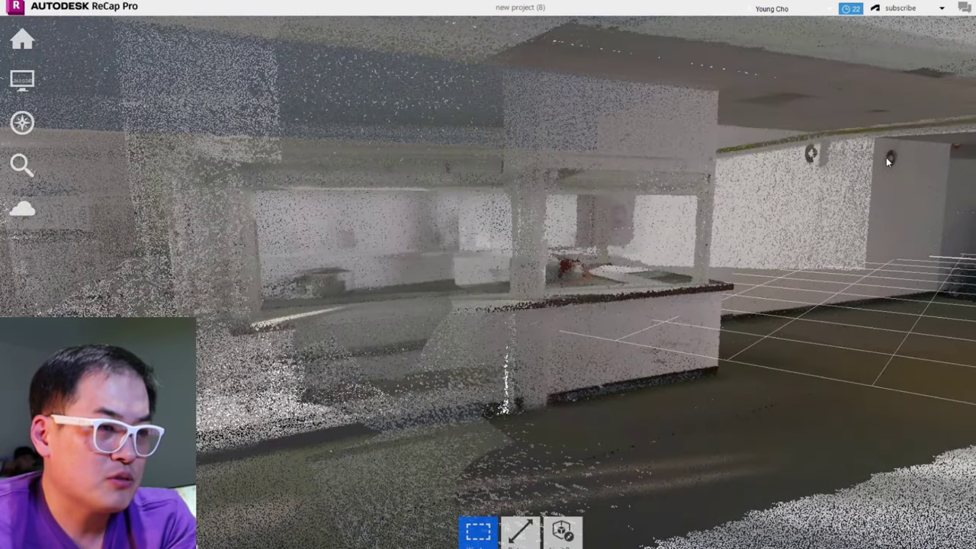
pyautogui.keyDown('shift'); pyautogui.moveTo(902, 160); pyautogui.dragTo(865, 195, button='middle'); pyautogui.keyUp('shift')
pyautogui.moveTo(865, 195); pyautogui.dragTo(793, 185)
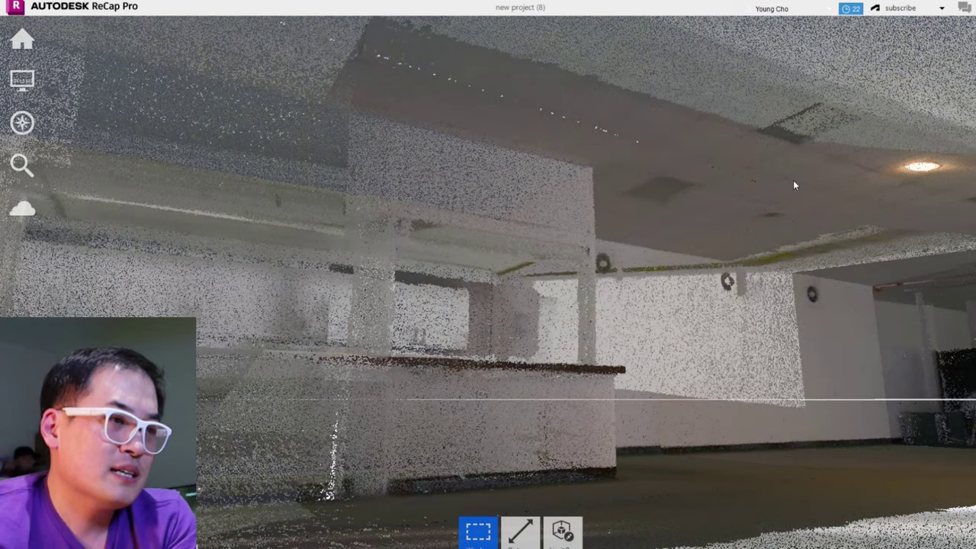
pyautogui.moveTo(852, 195); pyautogui.dragTo(846, 194)
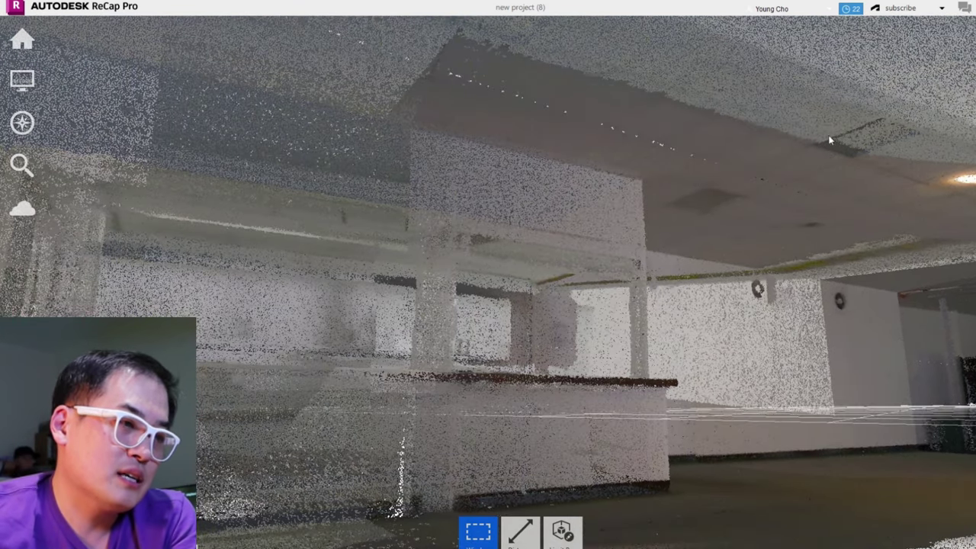
pyautogui.moveTo(722, 194); pyautogui.dragTo(664, 227)
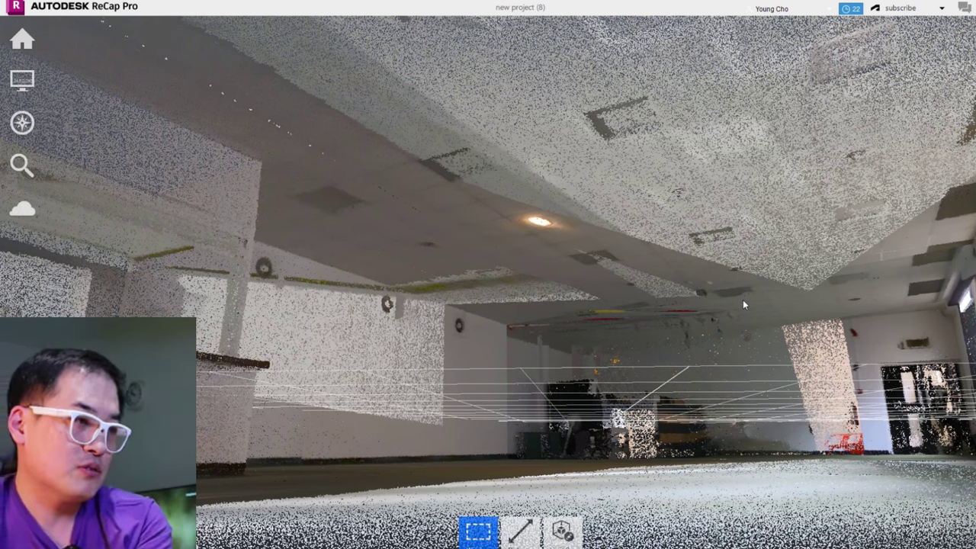
# - Examine the opposite end of the hall, including the dark door and the row of windows
pyautogui.keyDown('shift'); pyautogui.moveTo(575, 318); pyautogui.dragTo(462, 261, button='middle'); pyautogui.keyUp('shift')
pyautogui.moveTo(672, 358); pyautogui.dragTo(636, 360, button='middle')
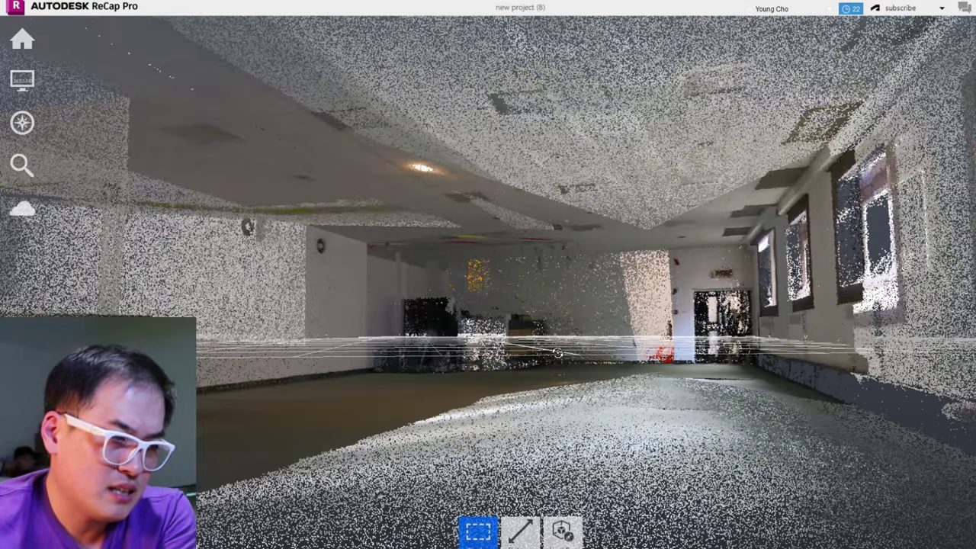
pyautogui.keyDown('shift'); pyautogui.moveTo(557, 352); pyautogui.dragTo(591, 353, button='middle'); pyautogui.keyUp('shift')
pyautogui.moveTo(797, 329); pyautogui.dragTo(672, 328, button='middle')
pyautogui.moveTo(670, 326)
pyautogui.mouseDown()
pyautogui.moveTo(651, 321)
pyautogui.moveTo(656, 356)
pyautogui.mouseUp()
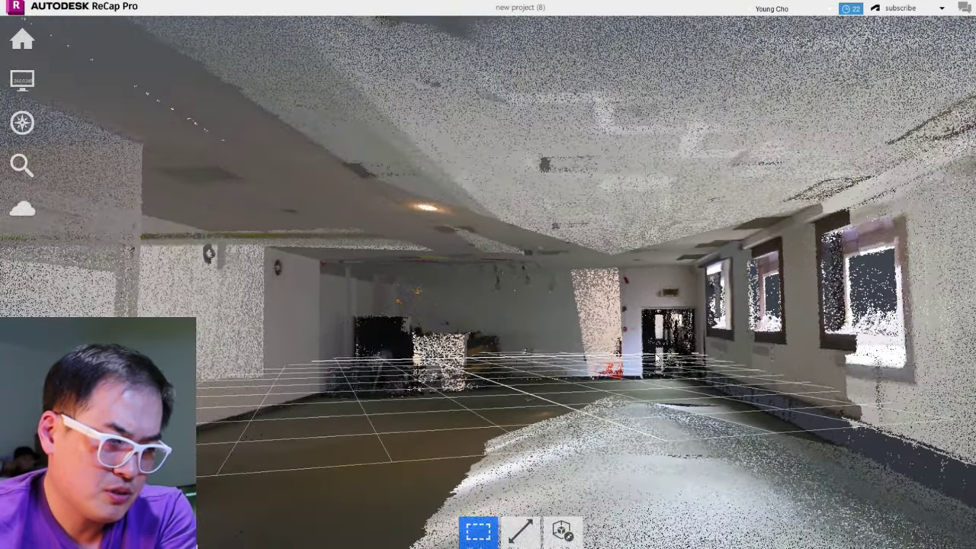
pyautogui.keyDown('shift'); pyautogui.moveTo(657, 358); pyautogui.dragTo(584, 340, button='middle'); pyautogui.keyUp('shift')
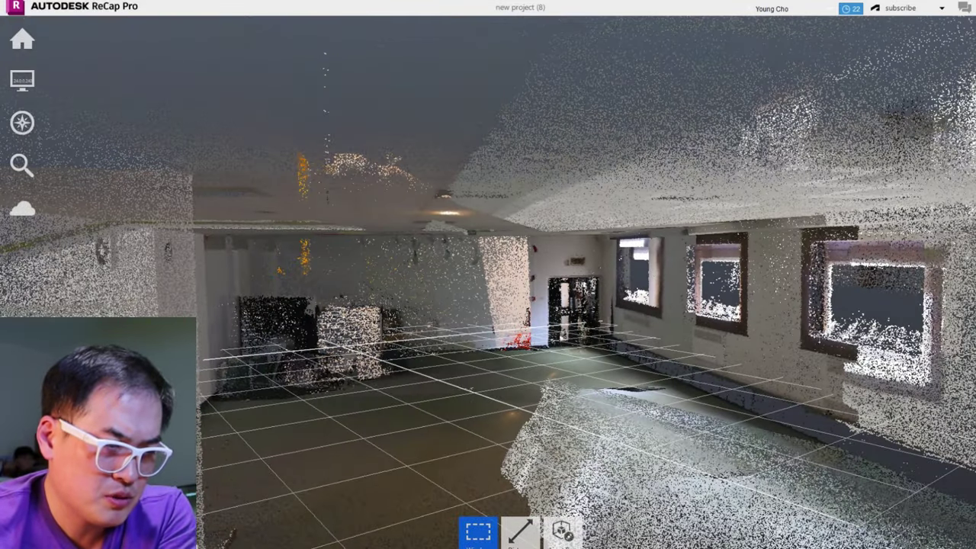
pyautogui.moveTo(886, 260); pyautogui.dragTo(819, 254, button='middle')
# - View the building scan from outside, from overhead and then along its windowed long side
pyautogui.moveTo(416, 289); pyautogui.dragTo(560, 362, button='middle')
pyautogui.moveTo(561, 367); pyautogui.dragTo(634, 296)
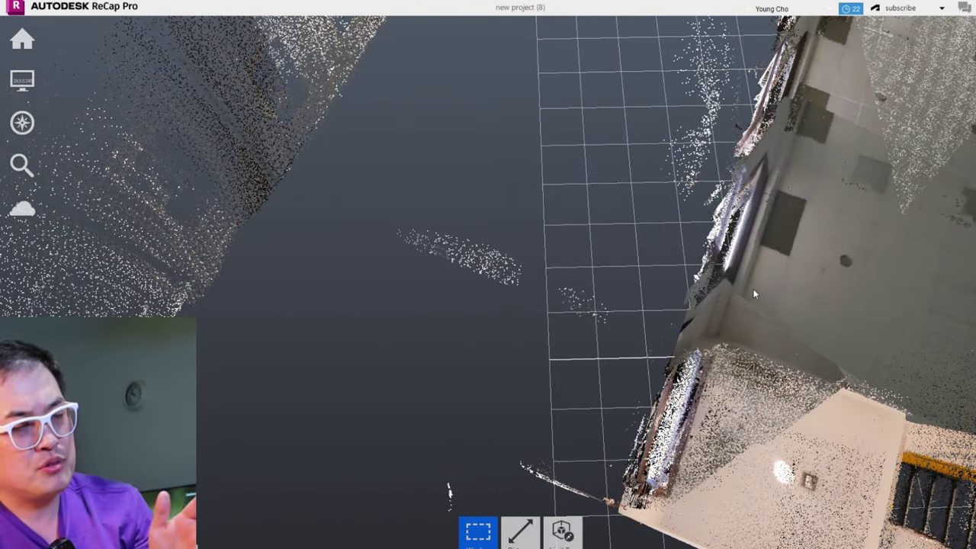
pyautogui.moveTo(754, 294); pyautogui.dragTo(640, 343)
pyautogui.scroll(5, 581, 346)
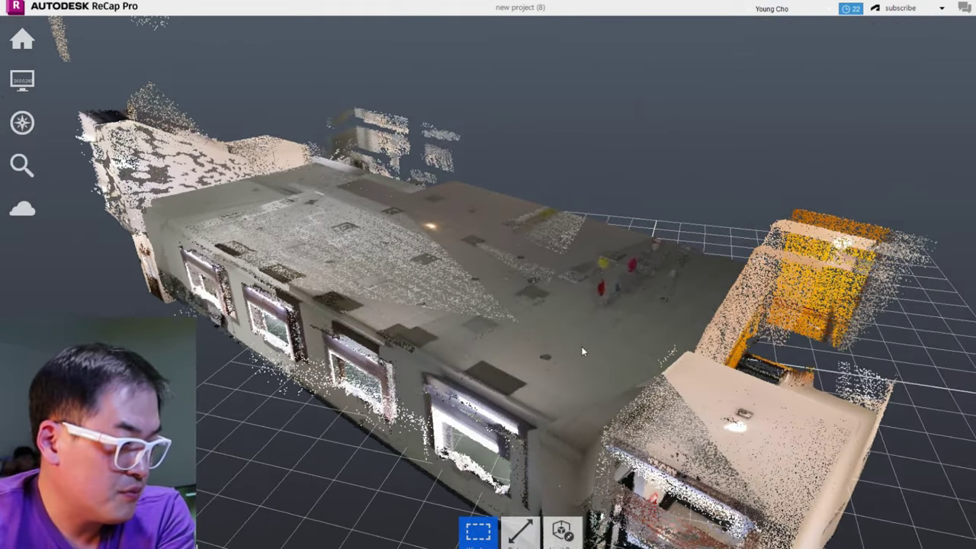
# - Enter the hall scan again and look over the floor, service counter, long wall and ceiling
pyautogui.scroll(10, 588, 359)
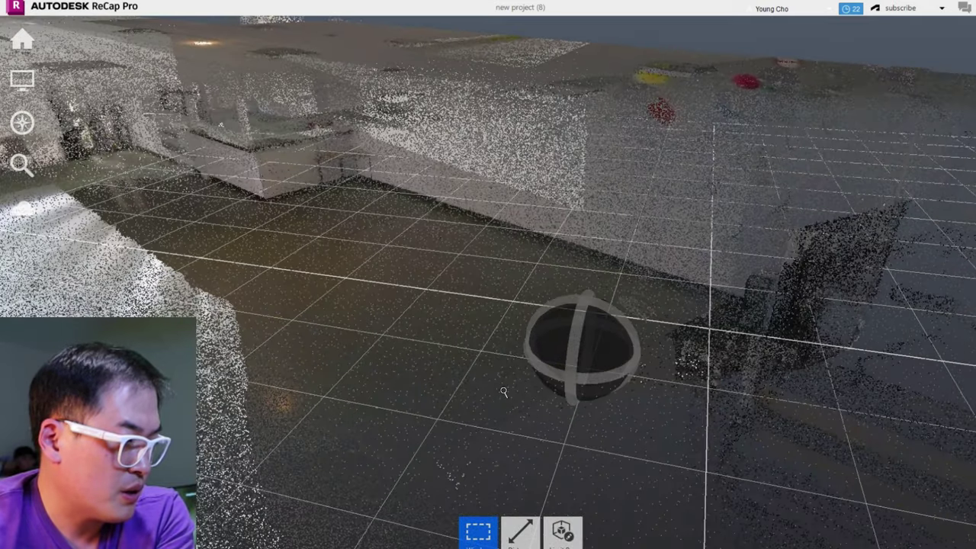
pyautogui.scroll(3, 503, 392)
pyautogui.moveTo(563, 324)
pyautogui.mouseDown(button='middle')
pyautogui.moveTo(607, 314)
pyautogui.moveTo(619, 364)
pyautogui.moveTo(607, 344)
pyautogui.moveTo(575, 342)
pyautogui.moveTo(569, 320)
pyautogui.mouseUp(button='middle')
pyautogui.scroll(1, 553, 320)
pyautogui.moveTo(568, 320); pyautogui.dragTo(559, 306)
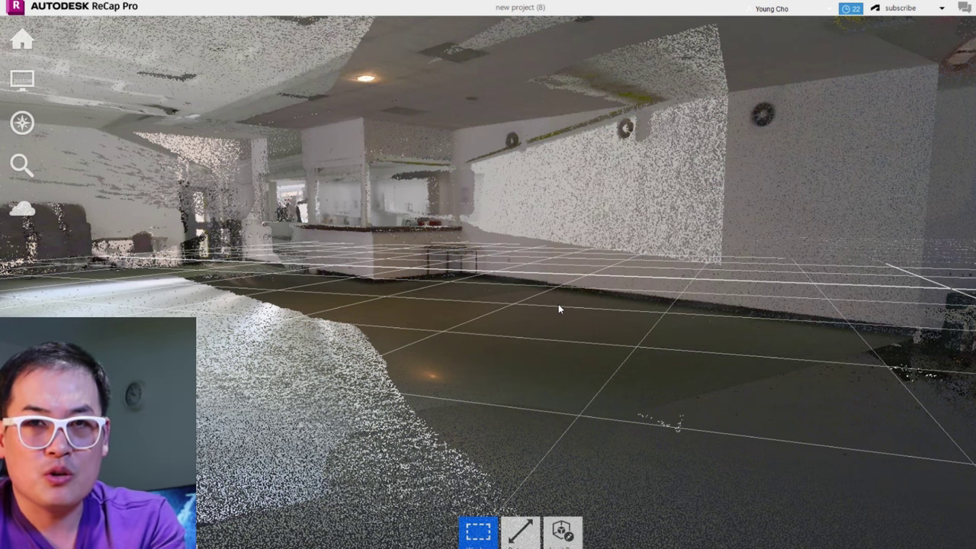
pyautogui.scroll(2, 592, 340)
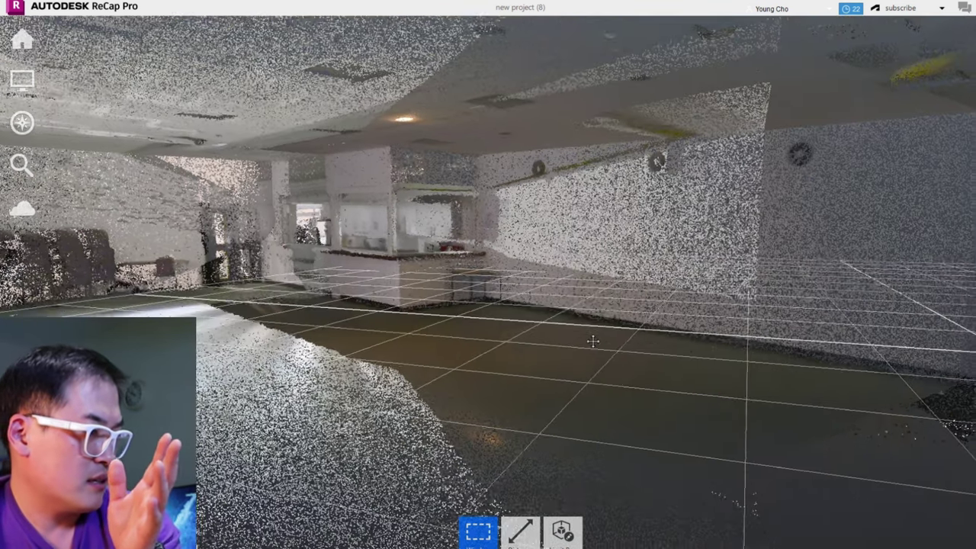
pyautogui.moveTo(592, 341); pyautogui.dragTo(492, 181)
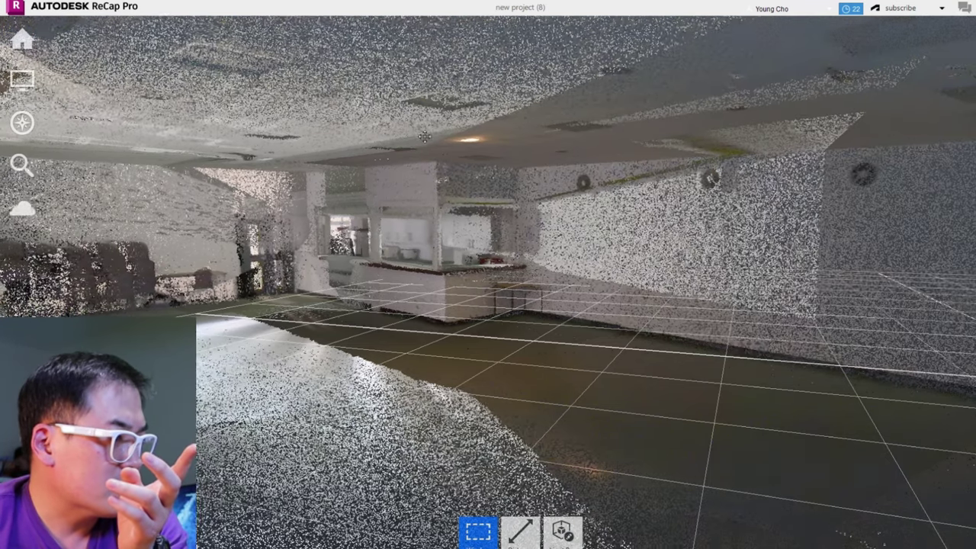
pyautogui.moveTo(478, 116); pyautogui.dragTo(509, 115)
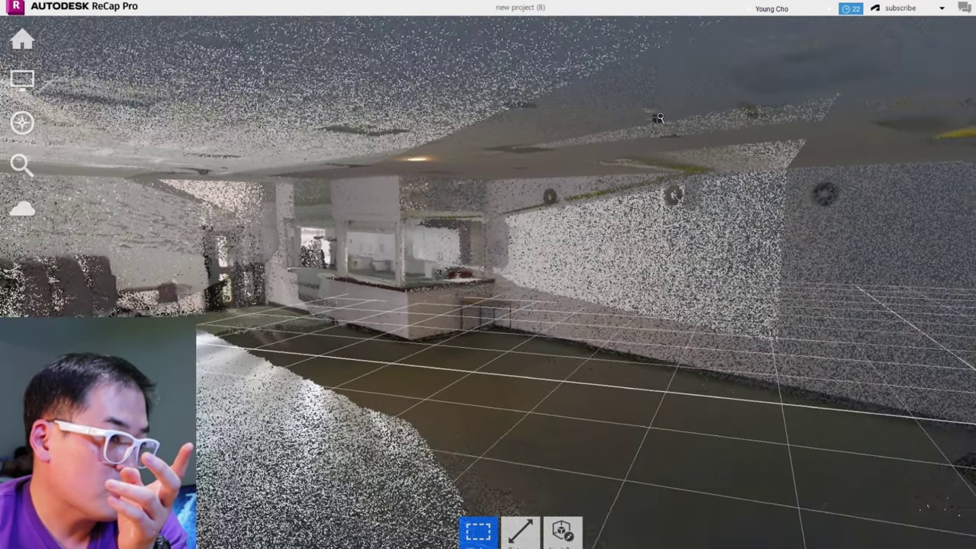
pyautogui.moveTo(658, 118); pyautogui.dragTo(660, 186)
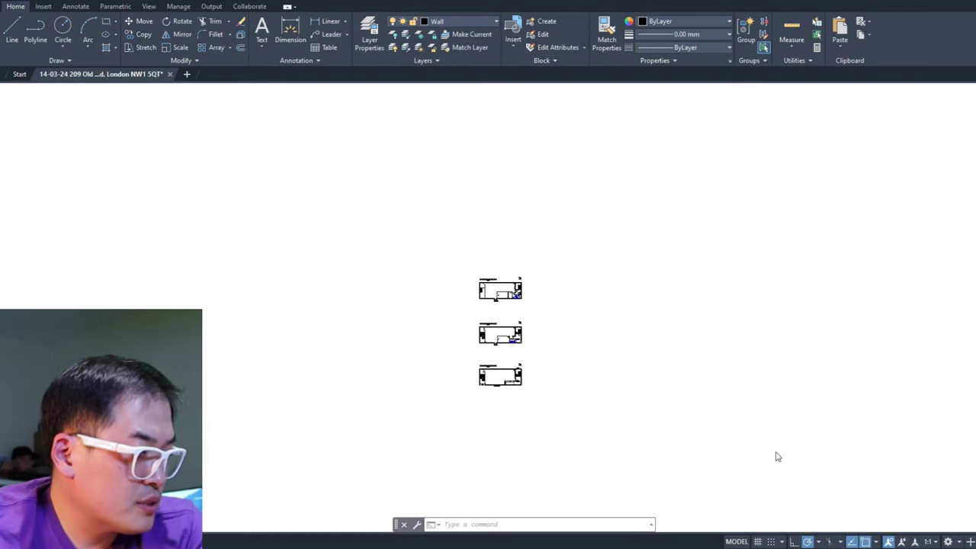
# - Examine the 2nd Floor plan in the AutoCAD drawing, including the main hall, inner rooms, stairs and toilets
pyautogui.scroll(4, 483, 333)
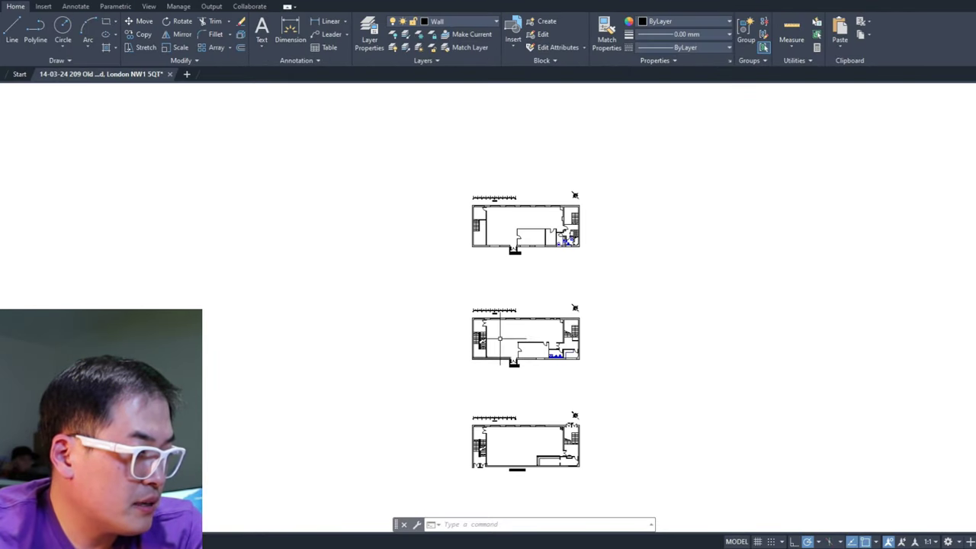
pyautogui.scroll(6, 526, 228)
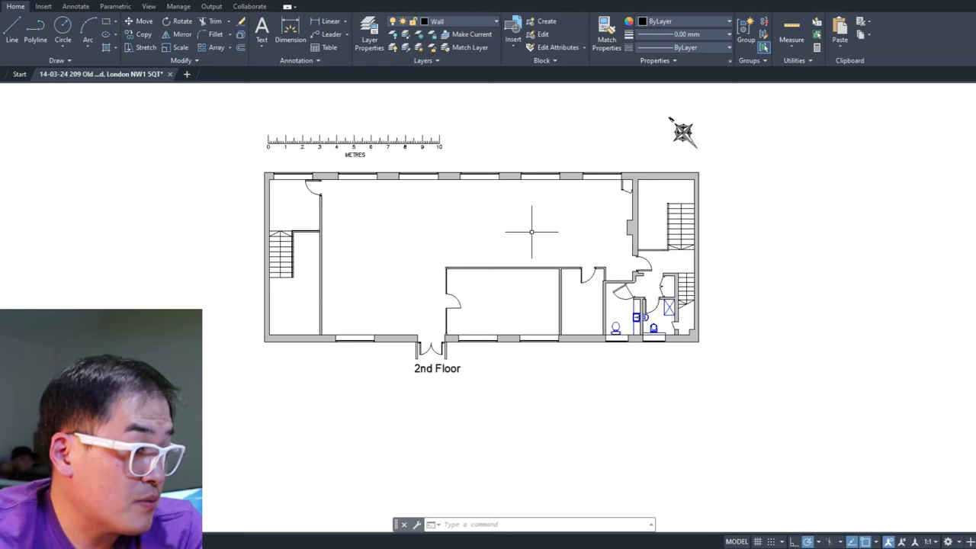
pyautogui.scroll(3, 516, 261)
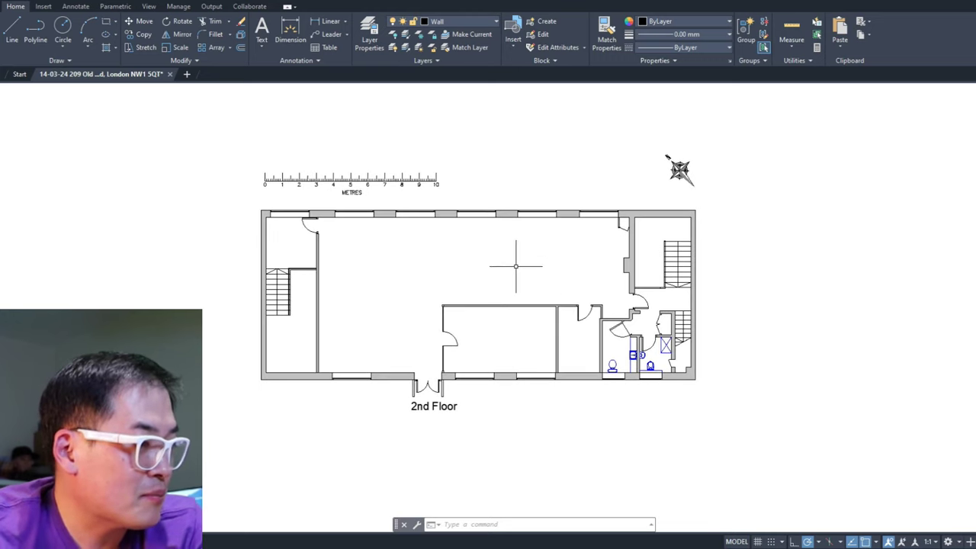
pyautogui.moveTo(513, 265)
pyautogui.mouseDown(button='middle')
pyautogui.moveTo(518, 252)
pyautogui.moveTo(520, 275)
pyautogui.moveTo(532, 261)
pyautogui.mouseUp(button='middle')
pyautogui.scroll(-2, 641, 325)
pyautogui.scroll(2, 544, 363)
pyautogui.scroll(2, 548, 367)
pyautogui.scroll(-2, 550, 372)
pyautogui.moveTo(701, 366); pyautogui.dragTo(724, 358, button='middle')
pyautogui.moveTo(384, 253); pyautogui.dragTo(396, 296, button='middle')
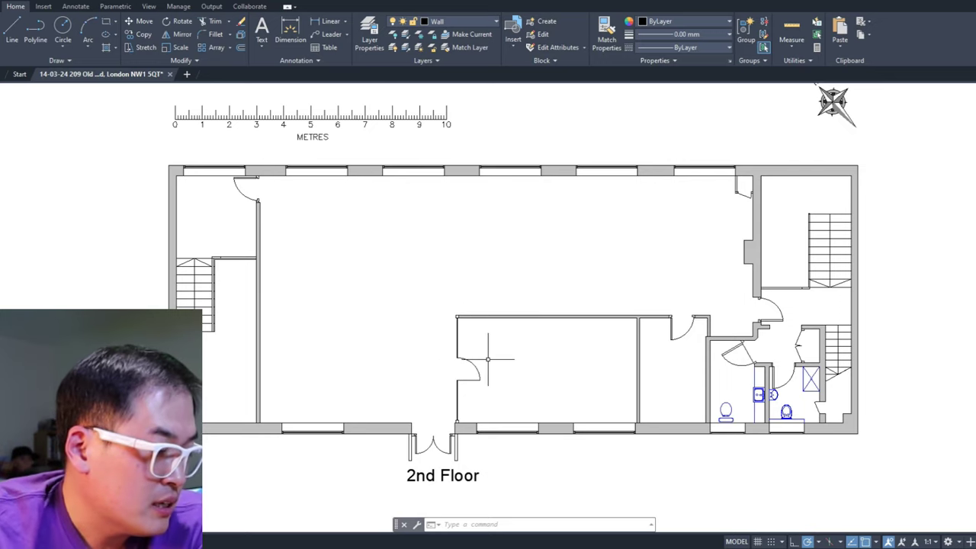
pyautogui.moveTo(503, 353); pyautogui.dragTo(496, 337, button='middle')
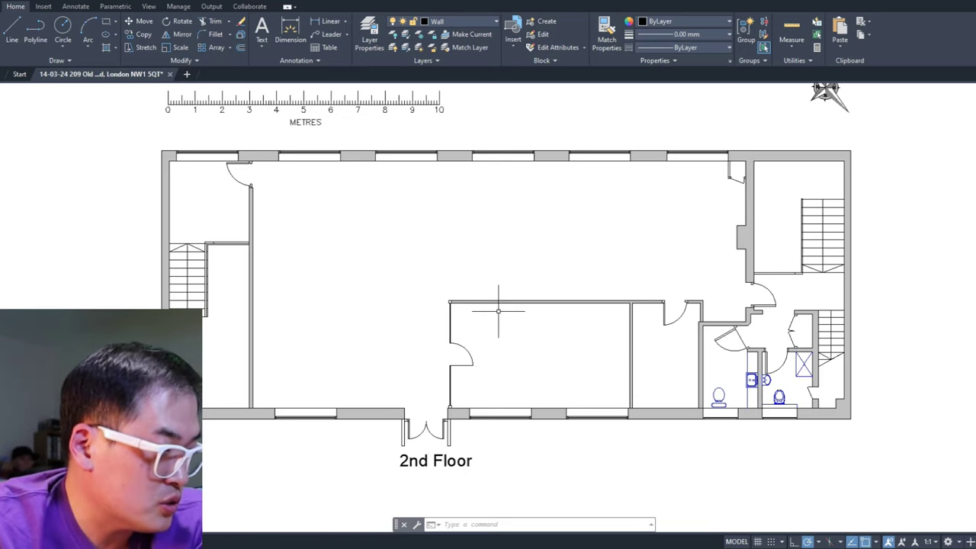
pyautogui.moveTo(499, 311); pyautogui.dragTo(484, 291, button='middle')
pyautogui.moveTo(503, 335); pyautogui.dragTo(507, 296, button='middle')
pyautogui.moveTo(575, 369); pyautogui.dragTo(601, 366, button='middle')
# - Examine the 1st Floor plan, covering the toilet area, the inner room and both staircases
pyautogui.scroll(-3, 602, 371)
pyautogui.moveTo(608, 404); pyautogui.dragTo(597, 284, button='middle')
pyautogui.scroll(2, 600, 330)
pyautogui.scroll(1, 585, 373)
pyautogui.moveTo(587, 424); pyautogui.dragTo(606, 370, button='middle')
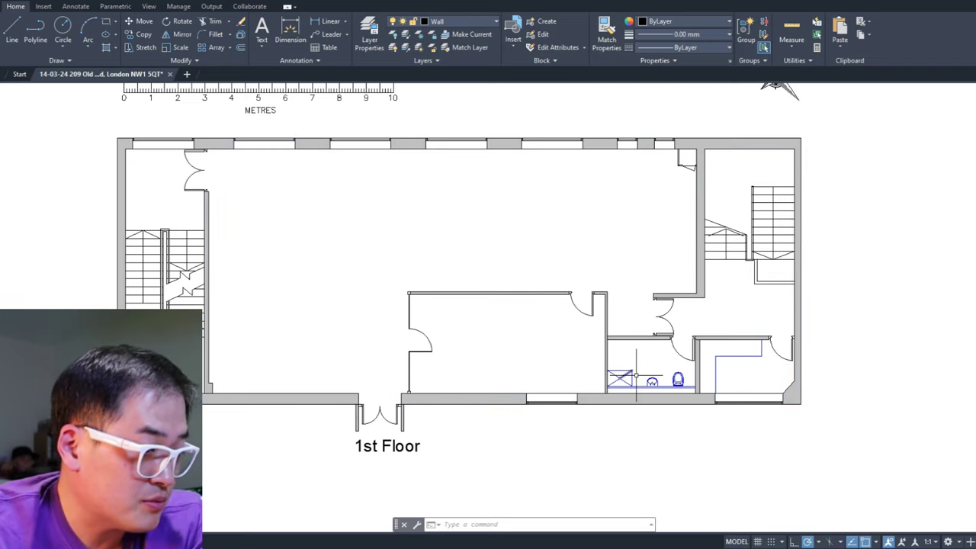
pyautogui.moveTo(367, 292); pyautogui.dragTo(456, 288, button='middle')
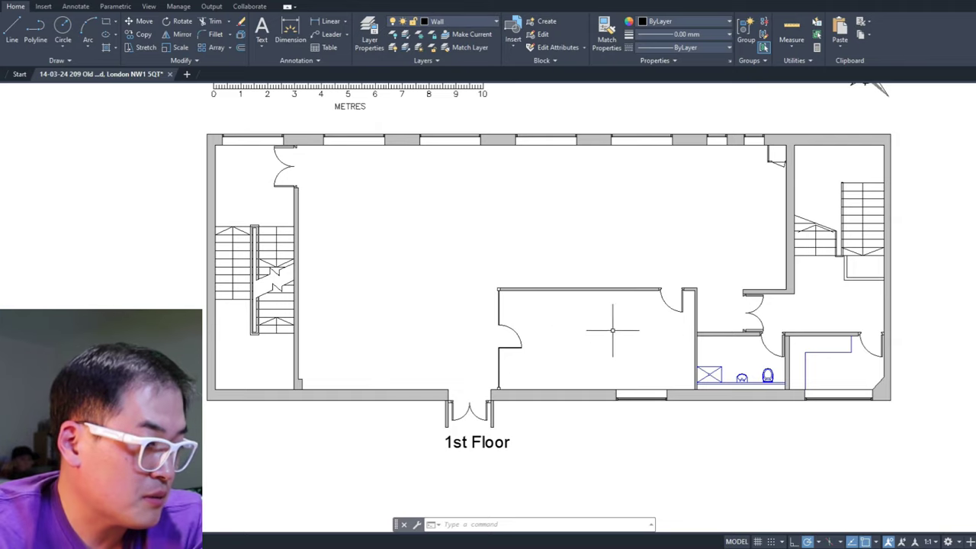
# - Examine the Ground Floor plan, including the counter area, the riser and the fire exit
pyautogui.moveTo(616, 138); pyautogui.dragTo(639, 333, button='middle')
pyautogui.scroll(-3, 651, 344)
pyautogui.scroll(1, 646, 240)
pyautogui.moveTo(645, 281); pyautogui.dragTo(584, 127, button='middle')
pyautogui.moveTo(654, 502); pyautogui.dragTo(632, 349, button='middle')
pyautogui.scroll(6, 632, 349)
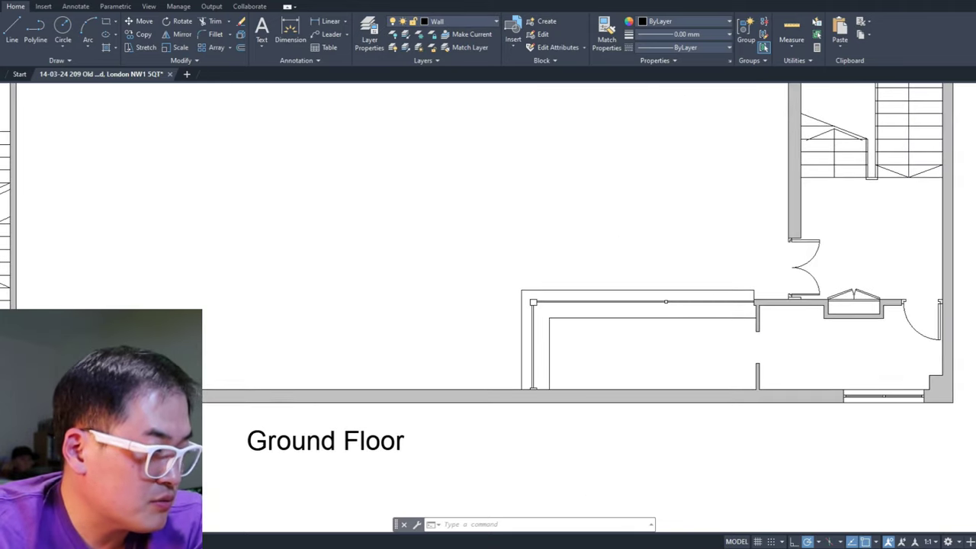
pyautogui.scroll(-4, 562, 364)
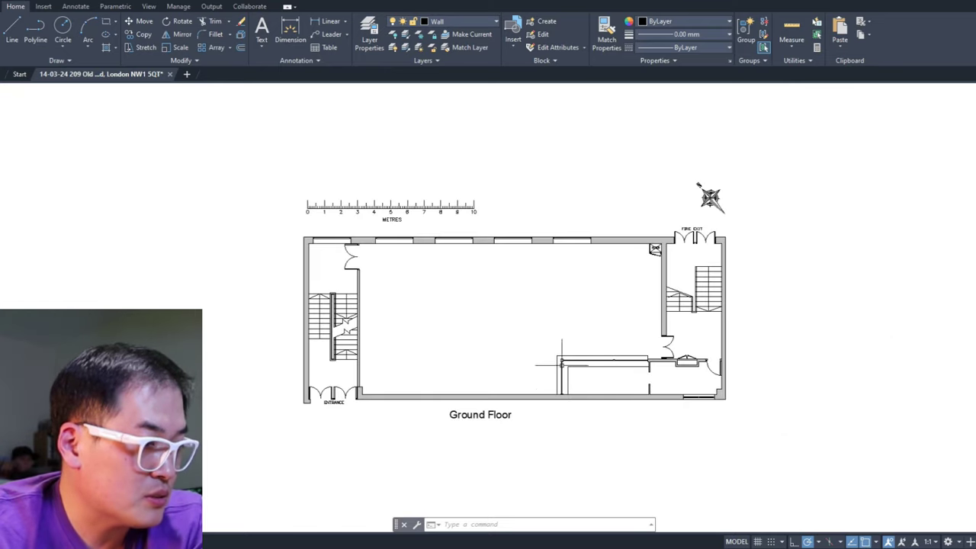
pyautogui.scroll(6, 654, 247)
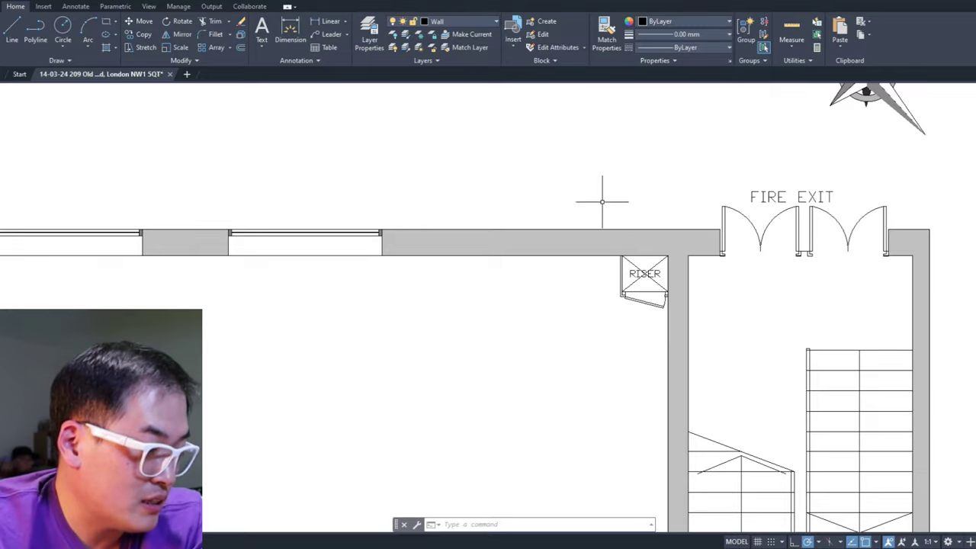
pyautogui.moveTo(677, 290); pyautogui.dragTo(746, 255, button='middle')
# - Review the plans of the different floors once more, checking details and comparing their overall layouts
pyautogui.scroll(-8, 742, 262)
pyautogui.moveTo(719, 214); pyautogui.dragTo(689, 427, button='middle')
pyautogui.moveTo(688, 290); pyautogui.dragTo(673, 338, button='middle')
pyautogui.moveTo(706, 424); pyautogui.dragTo(679, 443, button='middle')
pyautogui.moveTo(658, 96); pyautogui.dragTo(680, 376, button='middle')
pyautogui.scroll(8, 686, 266)
pyautogui.moveTo(696, 305); pyautogui.dragTo(717, 239, button='middle')
pyautogui.scroll(-6, 700, 277)
pyautogui.moveTo(663, 408); pyautogui.dragTo(695, 322, button='middle')
pyautogui.moveTo(697, 374); pyautogui.dragTo(776, 270, button='middle')
pyautogui.scroll(-2, 763, 282)
pyautogui.moveTo(707, 337); pyautogui.dragTo(637, 226, button='middle')
pyautogui.scroll(2, 634, 248)
pyautogui.moveTo(681, 493); pyautogui.dragTo(636, 299, button='middle')
pyautogui.scroll(-2, 632, 246)
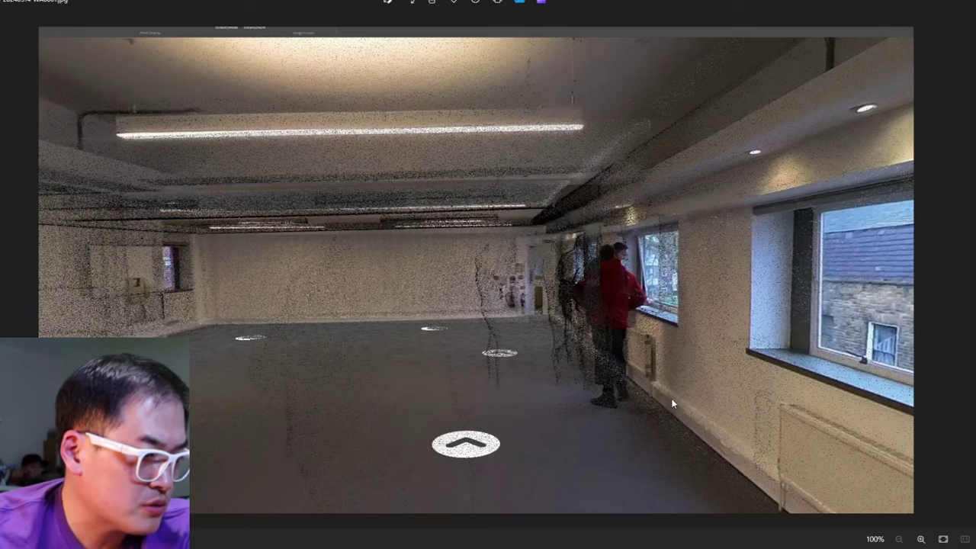
# - Review the remaining panoramic scan images of the surveyed hall, covering its open floor, windows and doors
pyautogui.press('Right')
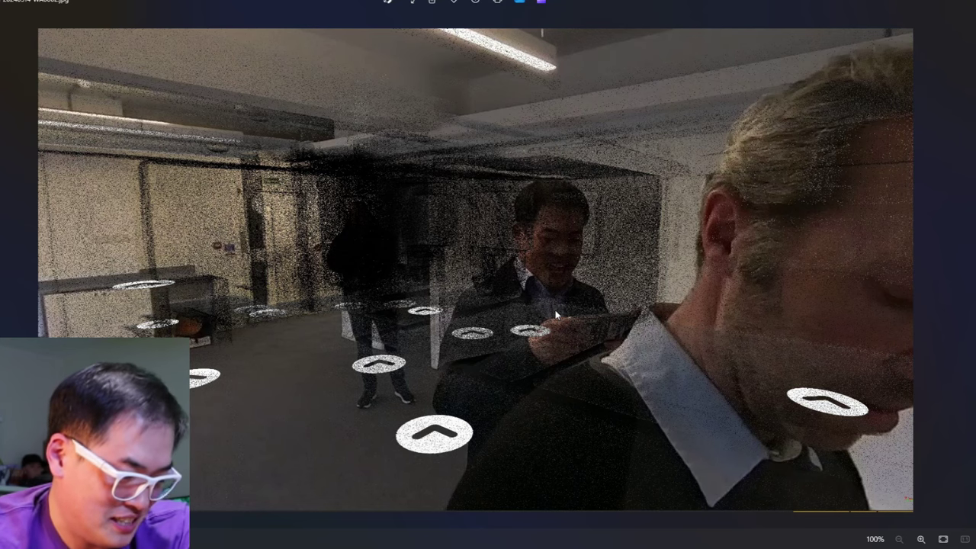
pyautogui.press('Right')
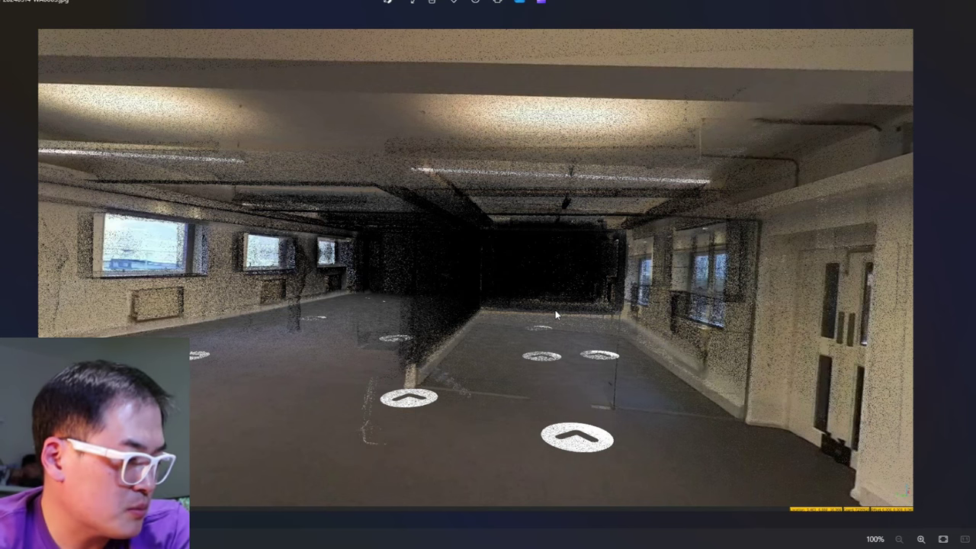
pyautogui.press('Right')
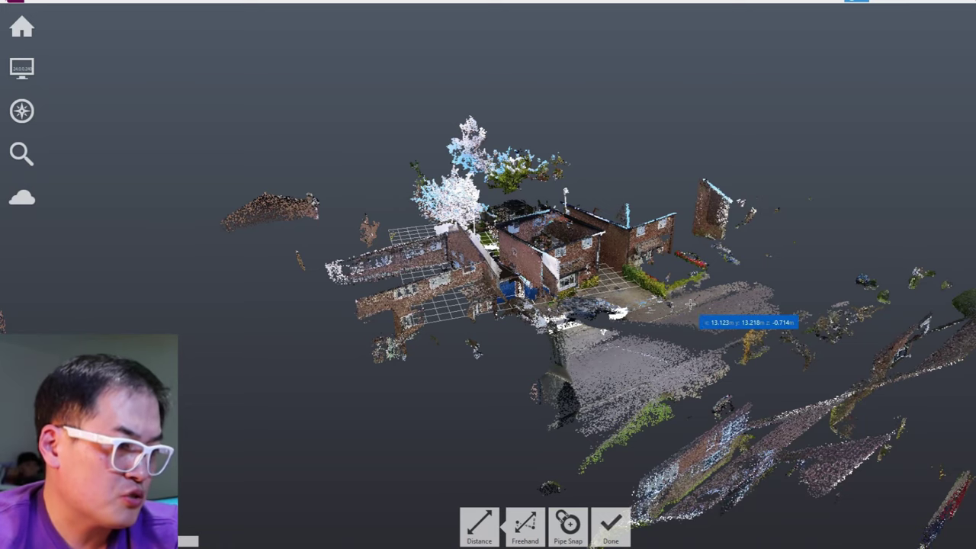
# - Switch to the house point cloud in ReCap and examine it from the street side, including neighbouring houses and buildings across the road
pyautogui.moveTo(690, 306); pyautogui.dragTo(701, 328, button='middle')
pyautogui.scroll(5, 682, 320)
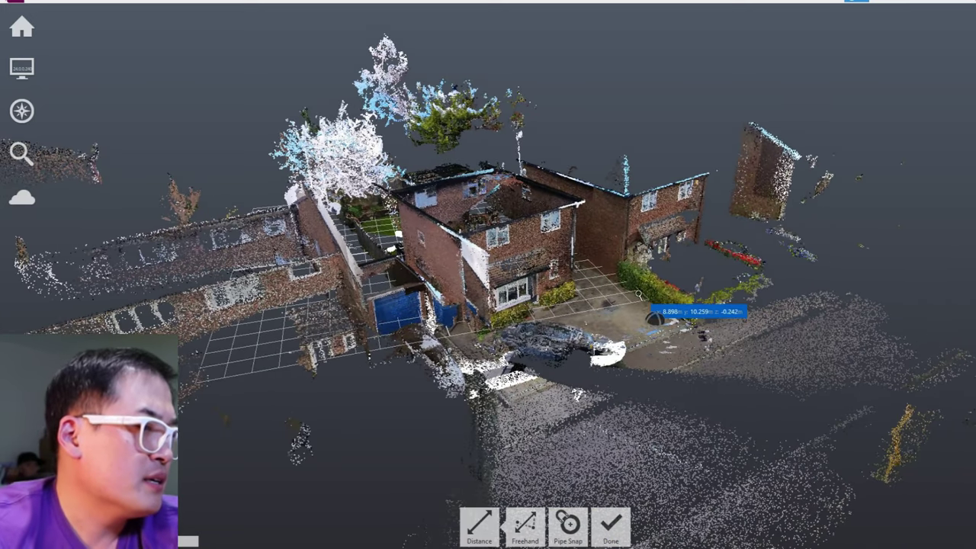
pyautogui.moveTo(565, 291); pyautogui.dragTo(576, 301, button='middle')
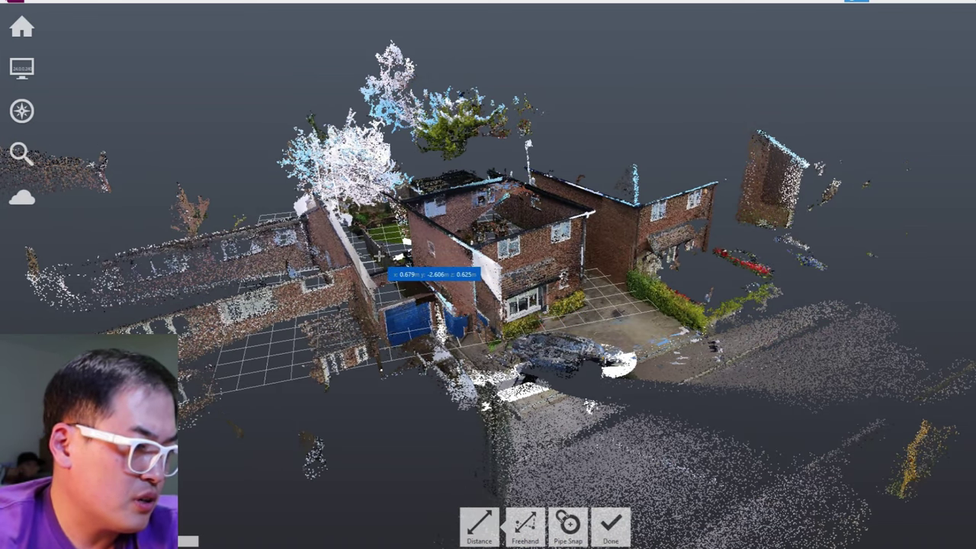
pyautogui.scroll(2, 371, 262)
pyautogui.moveTo(371, 264)
pyautogui.keyDown('shift'); pyautogui.mouseDown(button='middle')
pyautogui.moveTo(404, 263)
pyautogui.moveTo(371, 259)
pyautogui.mouseUp(button='middle'); pyautogui.keyUp('shift')
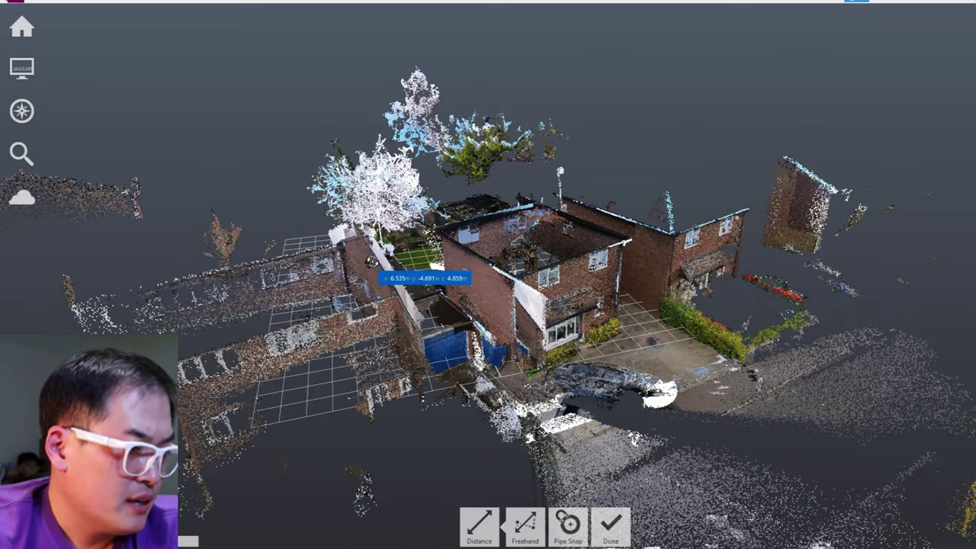
pyautogui.moveTo(436, 307); pyautogui.dragTo(616, 341)
pyautogui.moveTo(894, 274); pyautogui.dragTo(723, 285, button='middle')
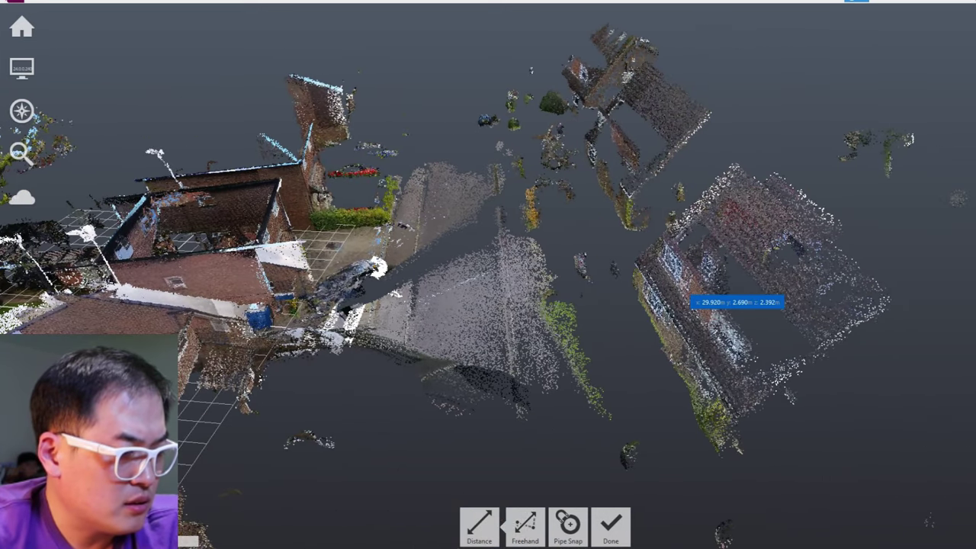
pyautogui.moveTo(869, 169); pyautogui.dragTo(818, 198)
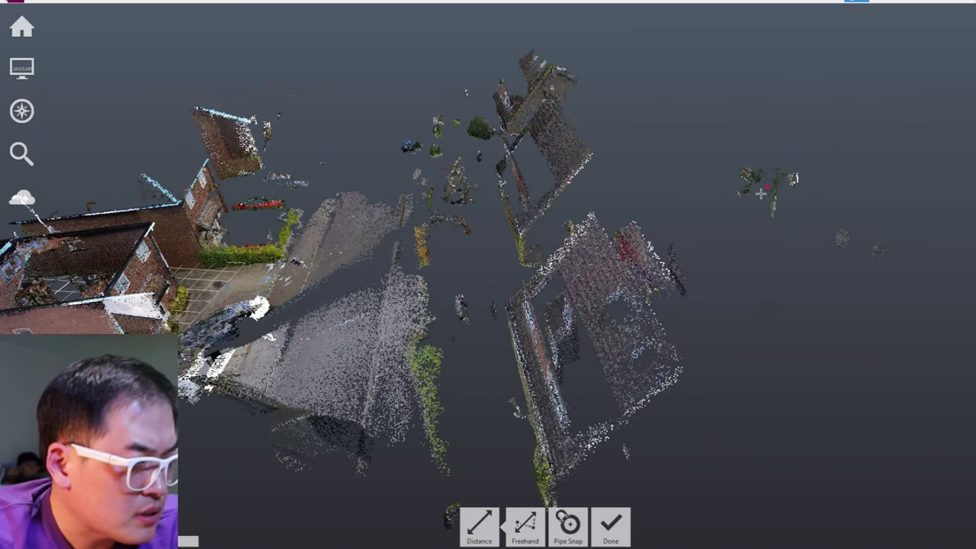
pyautogui.moveTo(764, 201); pyautogui.dragTo(824, 240)
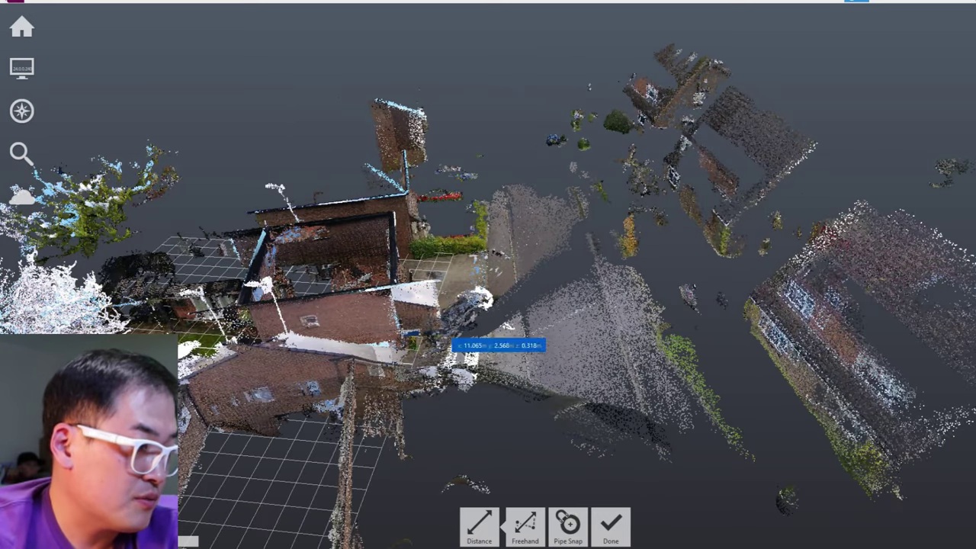
# - Examine the house's rear garden up close, covering the glazed extension, the patio doors, the outdoor sofa and the lawn
pyautogui.moveTo(400, 359); pyautogui.dragTo(562, 357, button='middle')
pyautogui.scroll(5, 493, 333)
pyautogui.scroll(5, 570, 294)
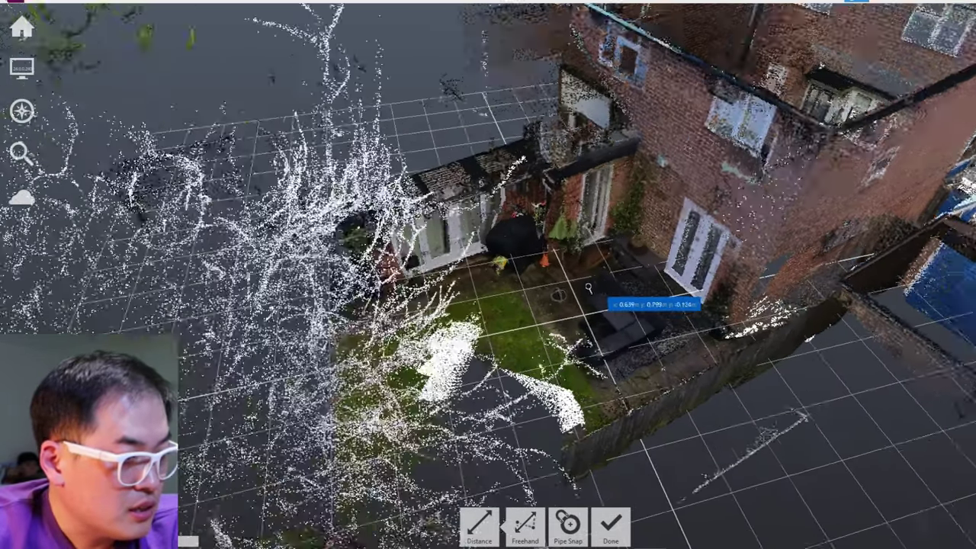
pyautogui.scroll(5, 579, 290)
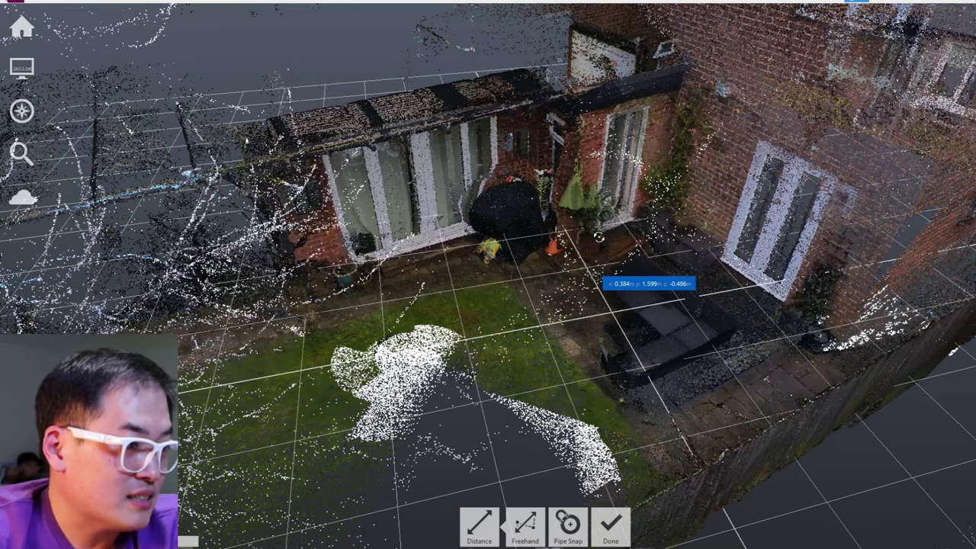
pyautogui.scroll(6, 597, 225)
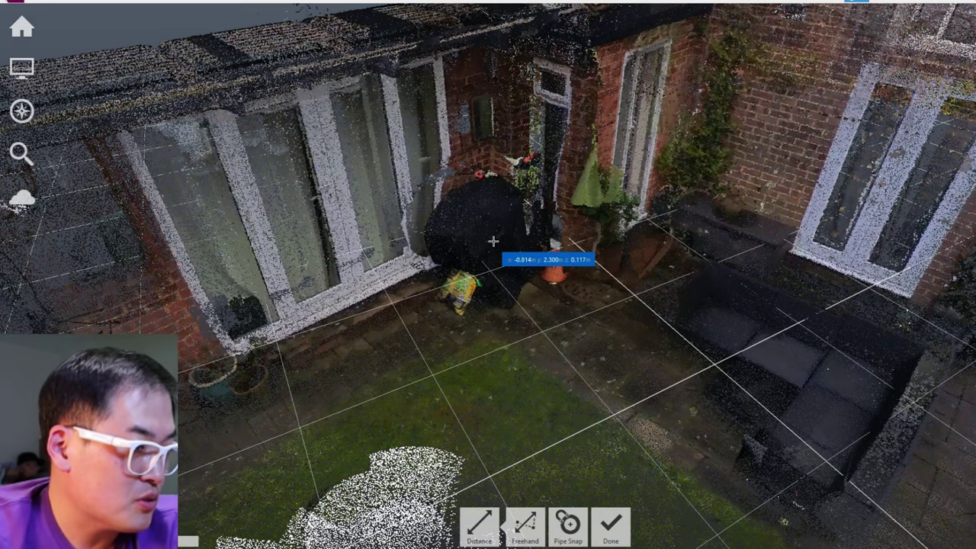
pyautogui.scroll(-3, 493, 241)
pyautogui.keyDown('shift'); pyautogui.moveTo(468, 253); pyautogui.dragTo(530, 263, button='middle'); pyautogui.keyUp('shift')
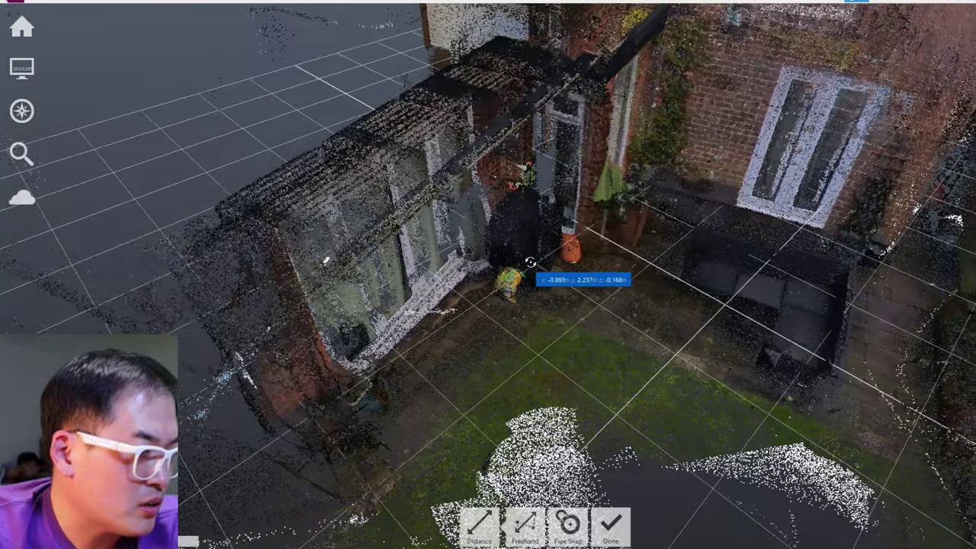
pyautogui.moveTo(529, 262); pyautogui.dragTo(521, 270)
# - Inspect the house and rear garden from directly above, including the extension roof, the boundary fence and the lawn
pyautogui.moveTo(409, 217); pyautogui.dragTo(616, 375)
pyautogui.moveTo(662, 309); pyautogui.dragTo(615, 267)
pyautogui.moveTo(601, 307)
pyautogui.mouseDown()
pyautogui.moveTo(590, 327)
pyautogui.moveTo(583, 301)
pyautogui.mouseUp()
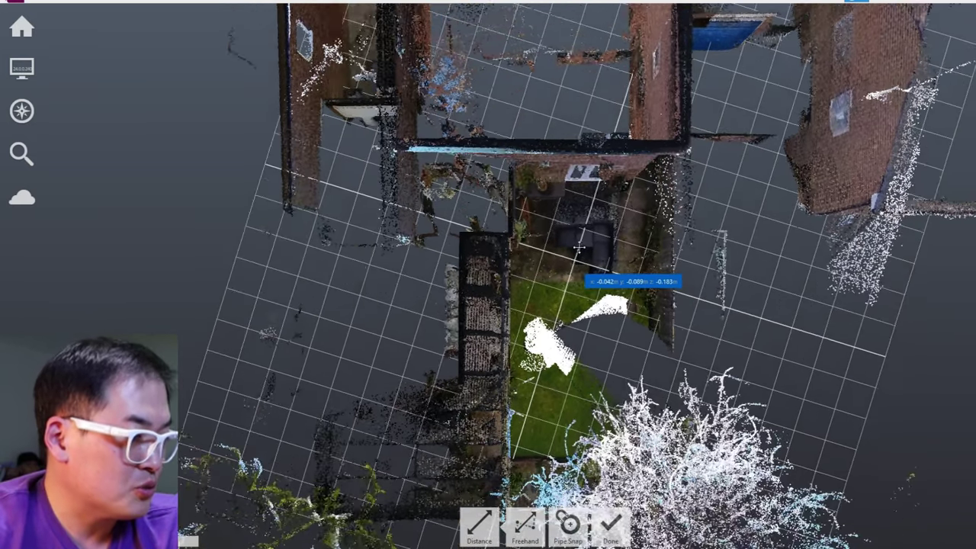
pyautogui.moveTo(579, 248); pyautogui.dragTo(582, 246)
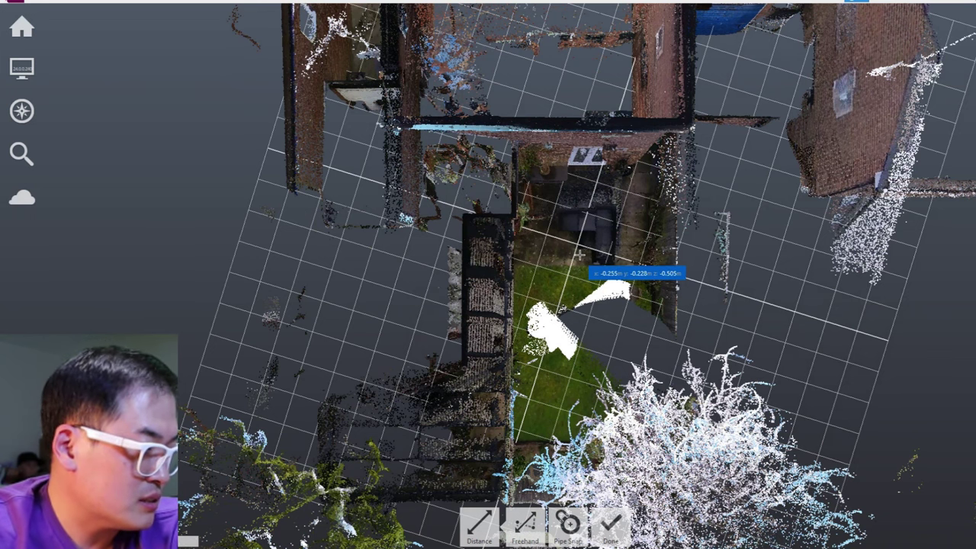
pyautogui.scroll(5, 579, 254)
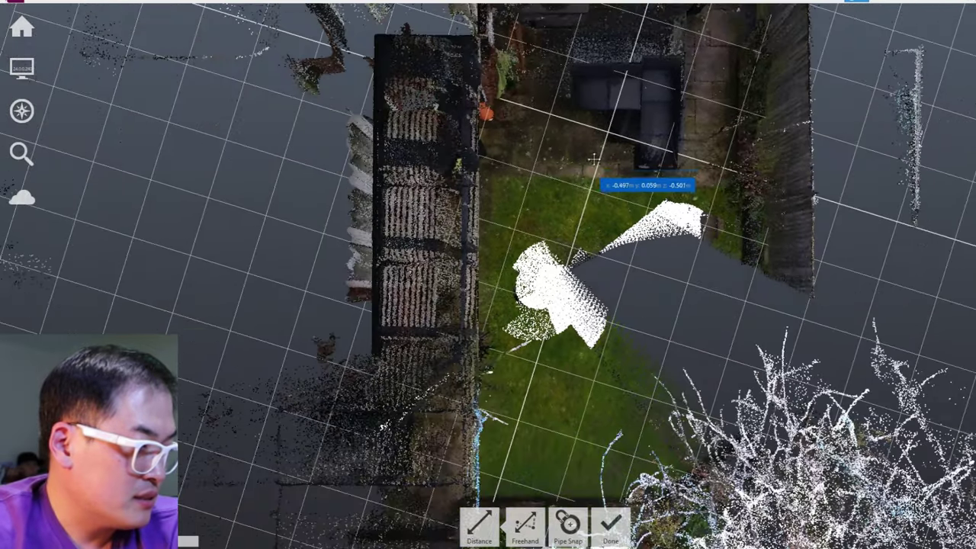
# - Examine the house's front facade and driveway, including the windows, porch roof, blue garage door and adjoining houses
pyautogui.moveTo(610, 313); pyautogui.dragTo(699, 189, button='middle')
pyautogui.keyDown('shift'); pyautogui.moveTo(458, 221); pyautogui.dragTo(631, 200, button='middle'); pyautogui.keyUp('shift')
pyautogui.moveTo(631, 201); pyautogui.dragTo(602, 278)
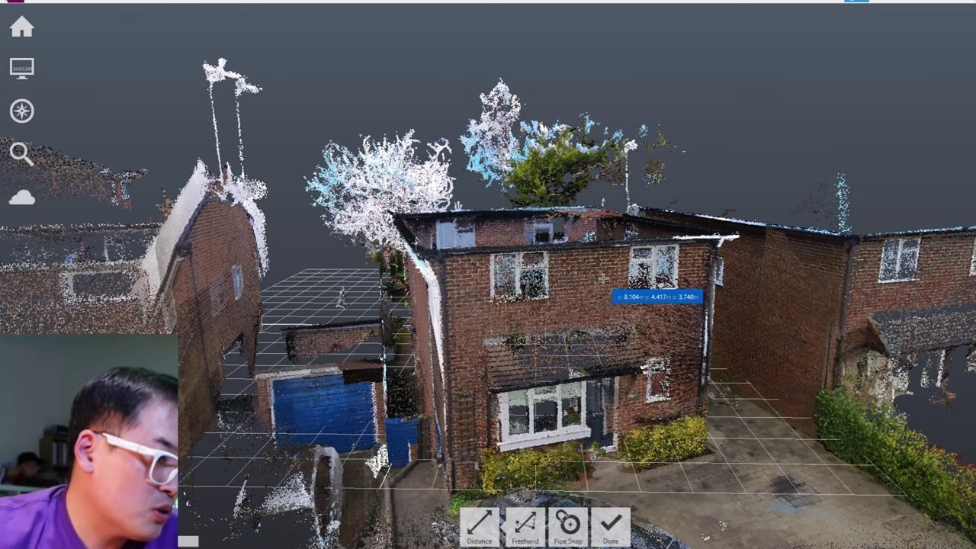
pyautogui.moveTo(603, 279); pyautogui.dragTo(562, 292, button='middle')
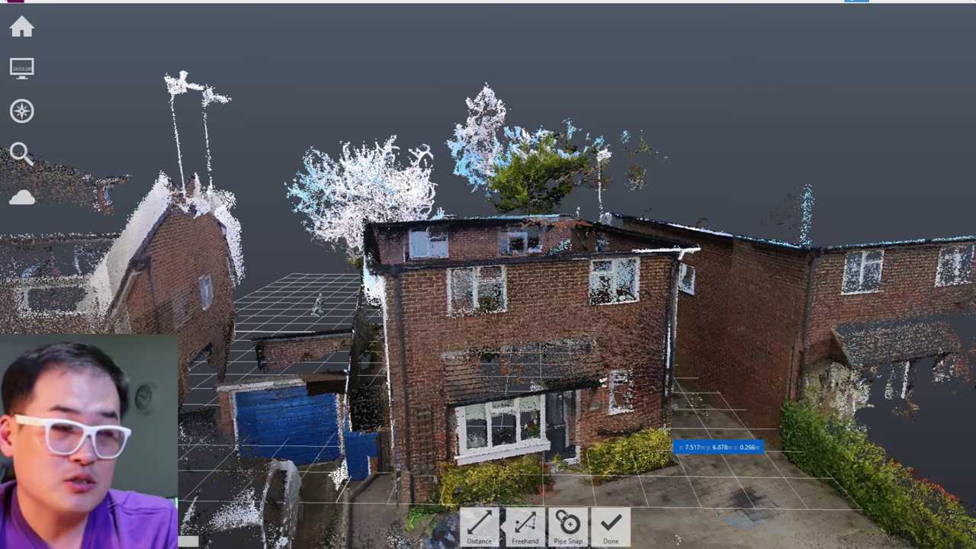
pyautogui.scroll(-3, 471, 355)
pyautogui.moveTo(503, 360); pyautogui.dragTo(553, 358, button='middle')
pyautogui.moveTo(555, 364); pyautogui.dragTo(669, 398)
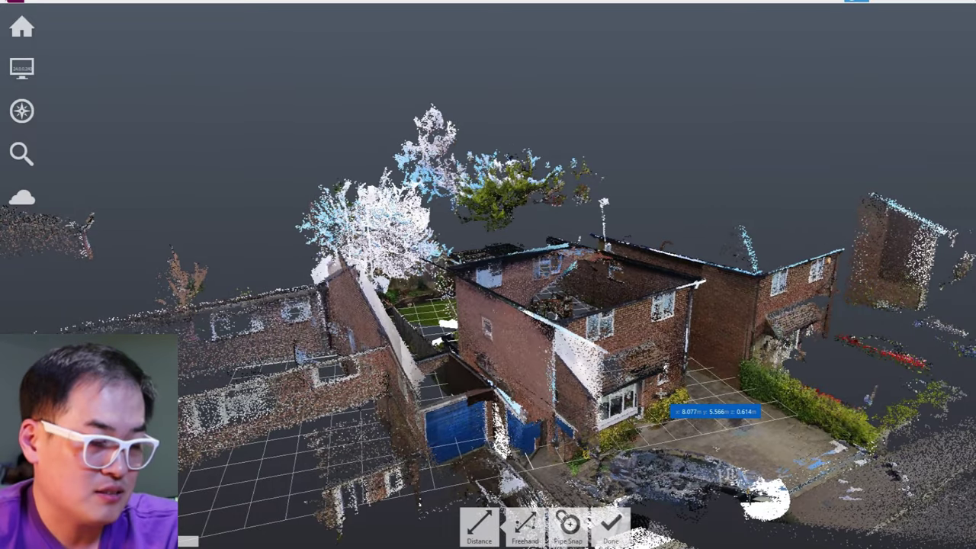
# - Look along the house's side wall and revisit the rear garden, viewing the extension, tree and patio from several angles
pyautogui.moveTo(512, 397); pyautogui.dragTo(487, 381, button='middle')
pyautogui.scroll(8, 462, 372)
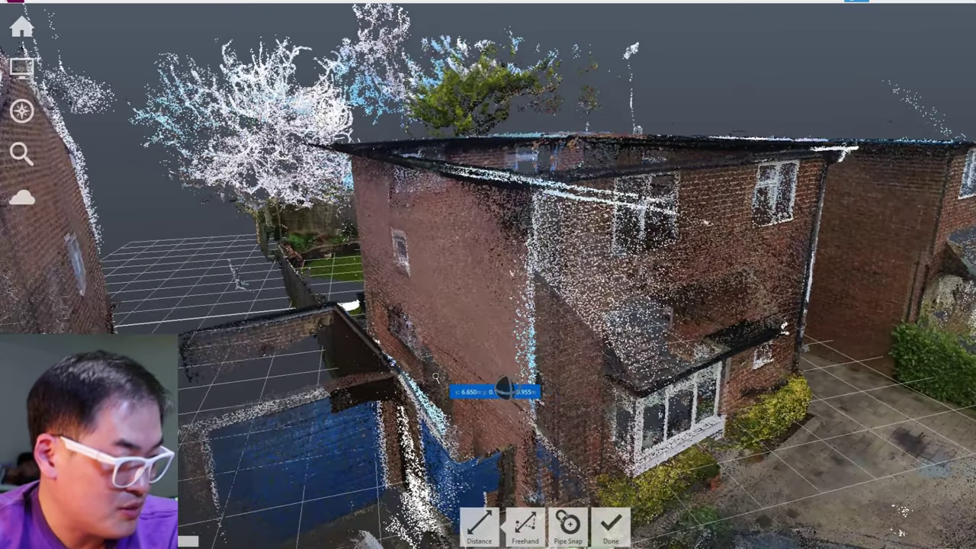
pyautogui.moveTo(436, 376); pyautogui.dragTo(219, 295)
pyautogui.scroll(3, 192, 299)
pyautogui.moveTo(48, 302); pyautogui.dragTo(243, 341, button='middle')
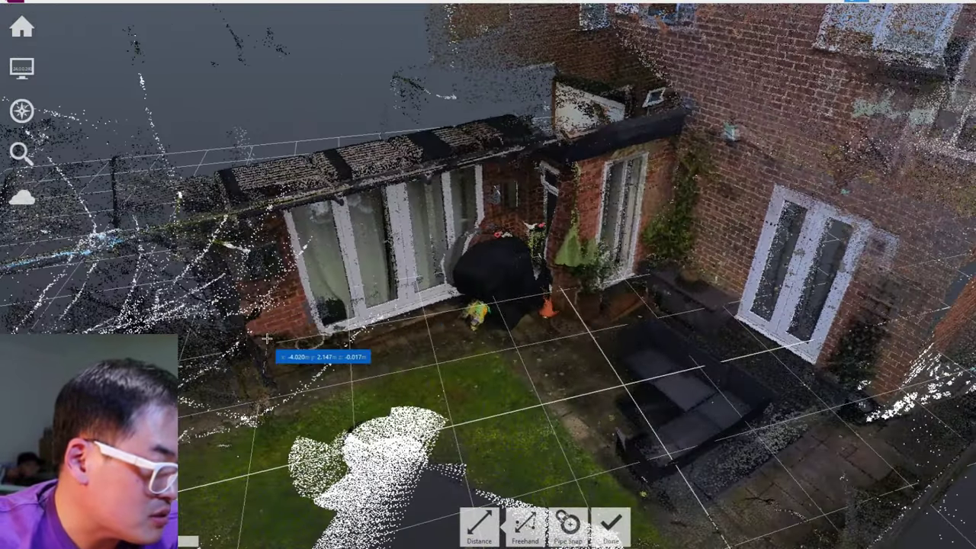
pyautogui.scroll(2, 374, 371)
pyautogui.scroll(-2, 374, 371)
pyautogui.moveTo(374, 371); pyautogui.dragTo(516, 329, button='middle')
pyautogui.scroll(-2, 517, 335)
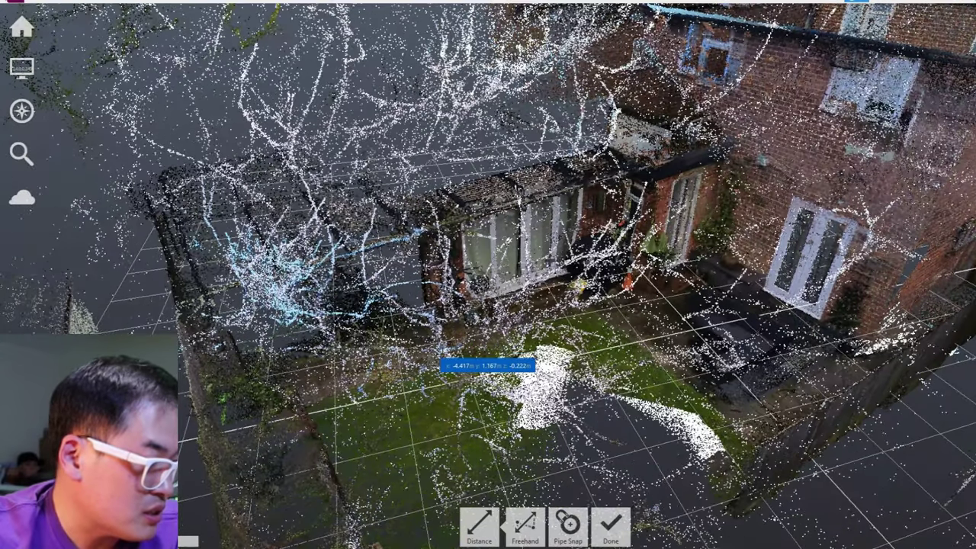
pyautogui.moveTo(637, 320); pyautogui.dragTo(577, 330, button='middle')
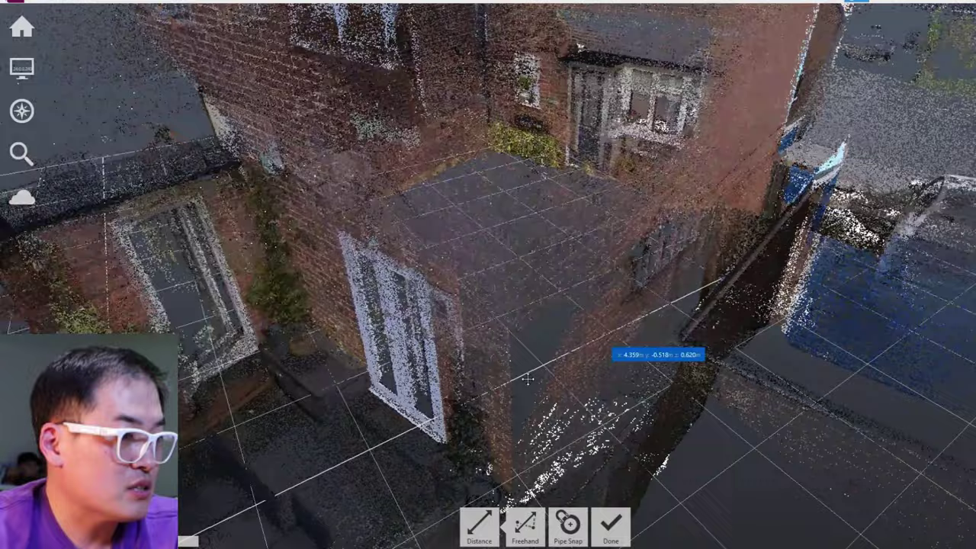
# - Examine the house's side elevation by the garage, including the brick wall, the blue doors and the front corner
pyautogui.moveTo(527, 379); pyautogui.dragTo(474, 407, button='middle')
pyautogui.moveTo(592, 330); pyautogui.dragTo(570, 448, button='middle')
pyautogui.keyDown('shift'); pyautogui.moveTo(626, 336); pyautogui.dragTo(337, 325, button='middle'); pyautogui.keyUp('shift')
pyautogui.keyDown('shift'); pyautogui.moveTo(714, 312); pyautogui.dragTo(533, 316, button='middle'); pyautogui.keyUp('shift')
pyautogui.keyDown('shift'); pyautogui.moveTo(641, 303); pyautogui.dragTo(747, 306, button='middle'); pyautogui.keyUp('shift')
pyautogui.moveTo(657, 313); pyautogui.dragTo(789, 321)
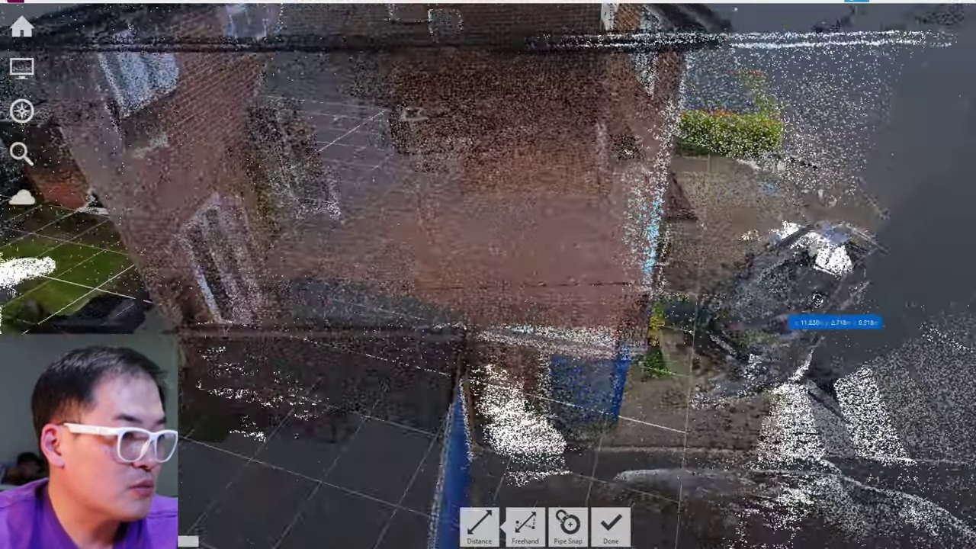
pyautogui.moveTo(643, 273); pyautogui.dragTo(558, 202)
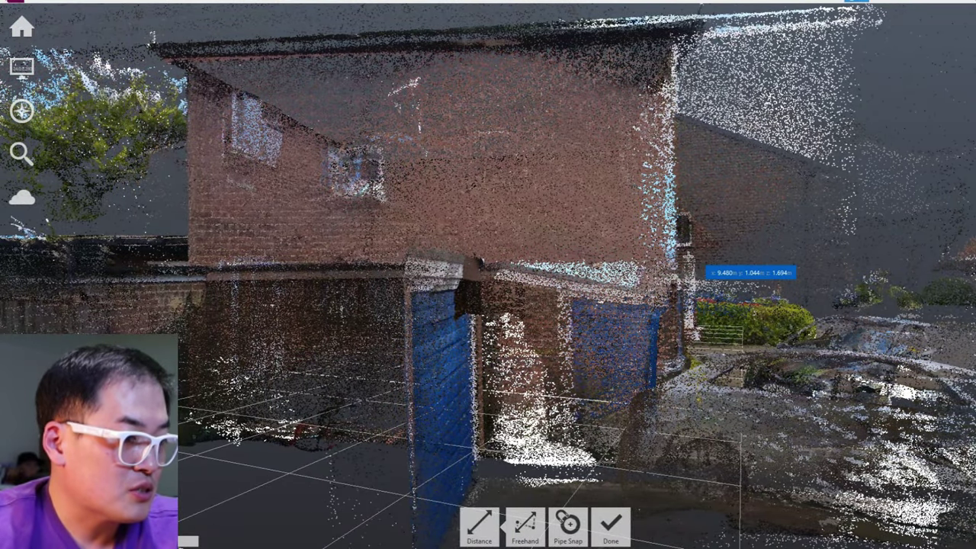
pyautogui.scroll(4, 684, 277)
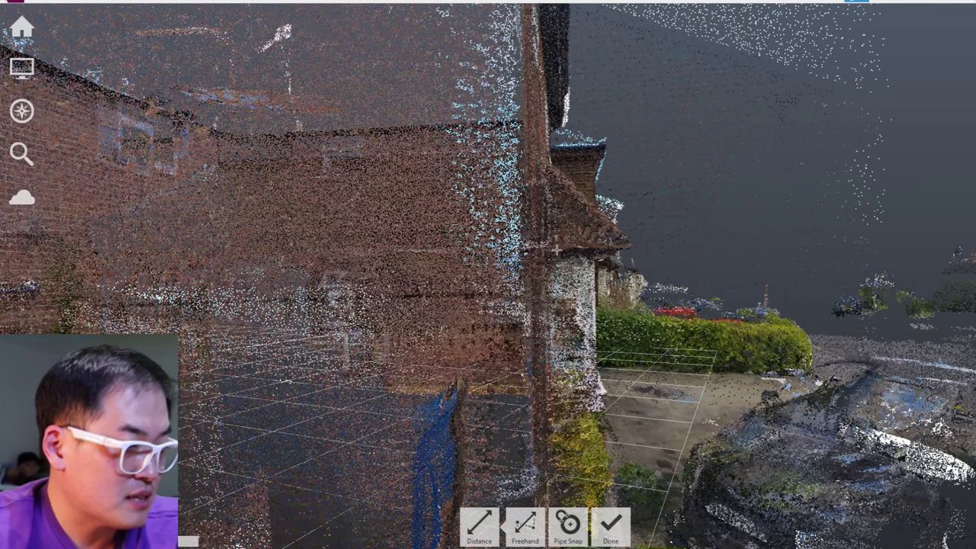
# - Measure the length of the house's side wall at eaves level and inspect the wall from the rear corner
pyautogui.moveTo(564, 299)
pyautogui.mouseDown()
pyautogui.moveTo(854, 311)
pyautogui.moveTo(564, 305)
pyautogui.mouseUp()
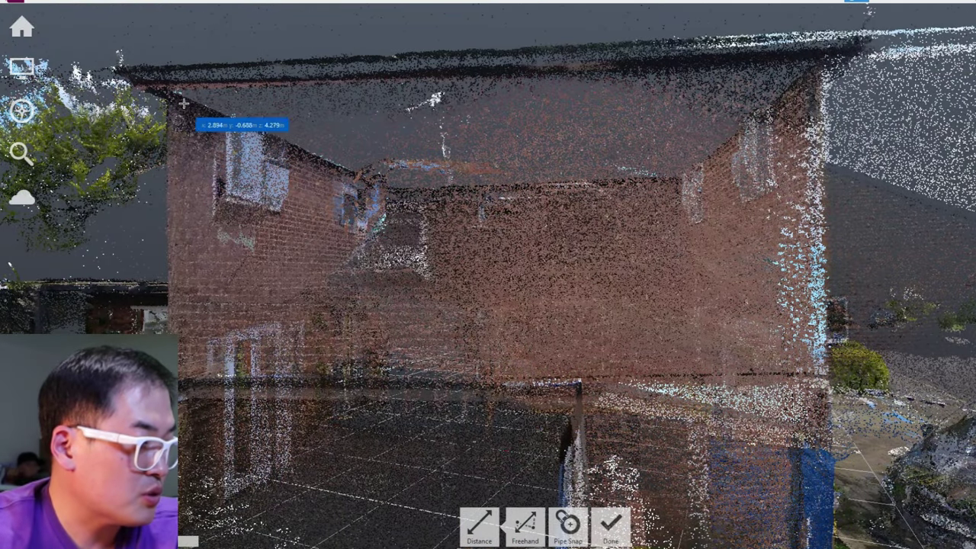
pyautogui.click(172, 91)
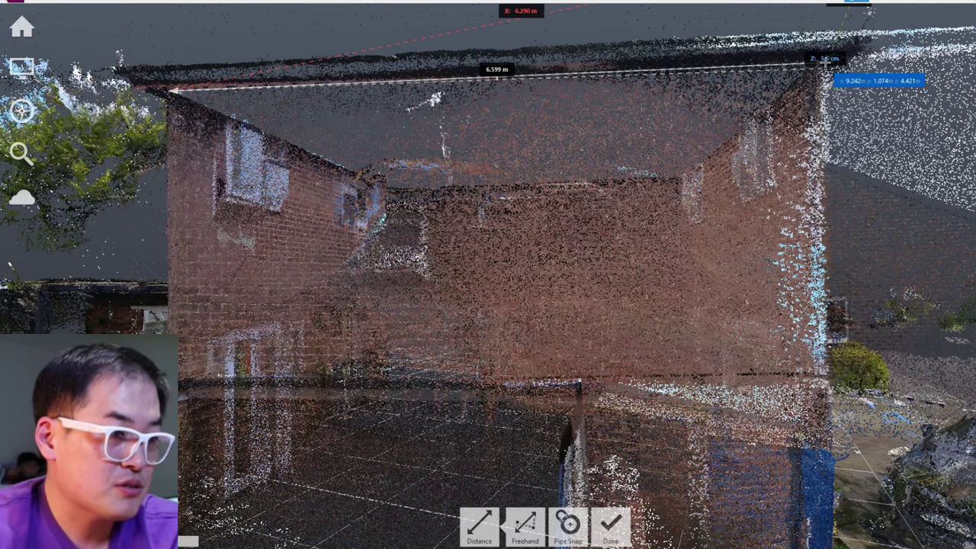
pyautogui.press('Escape')
pyautogui.moveTo(366, 177); pyautogui.dragTo(565, 204)
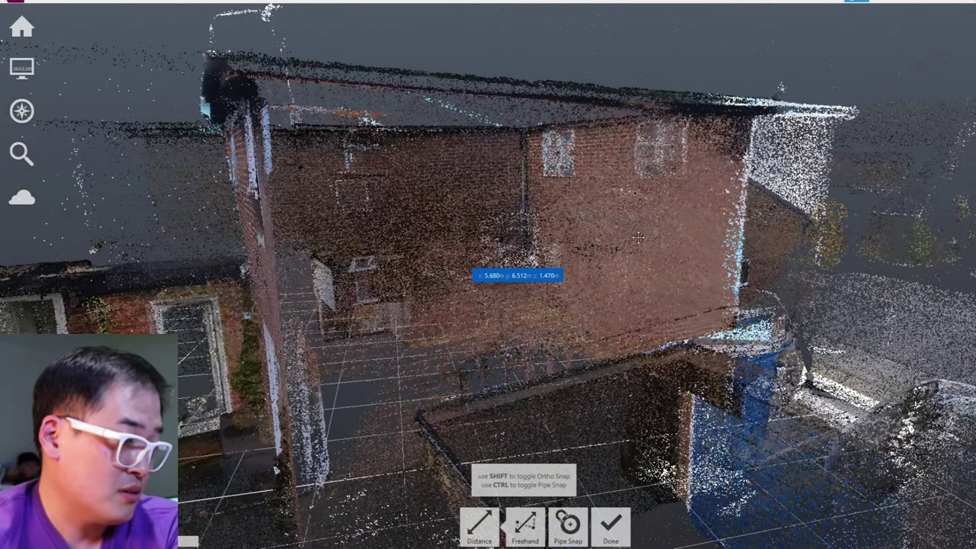
pyautogui.moveTo(451, 261); pyautogui.dragTo(603, 245)
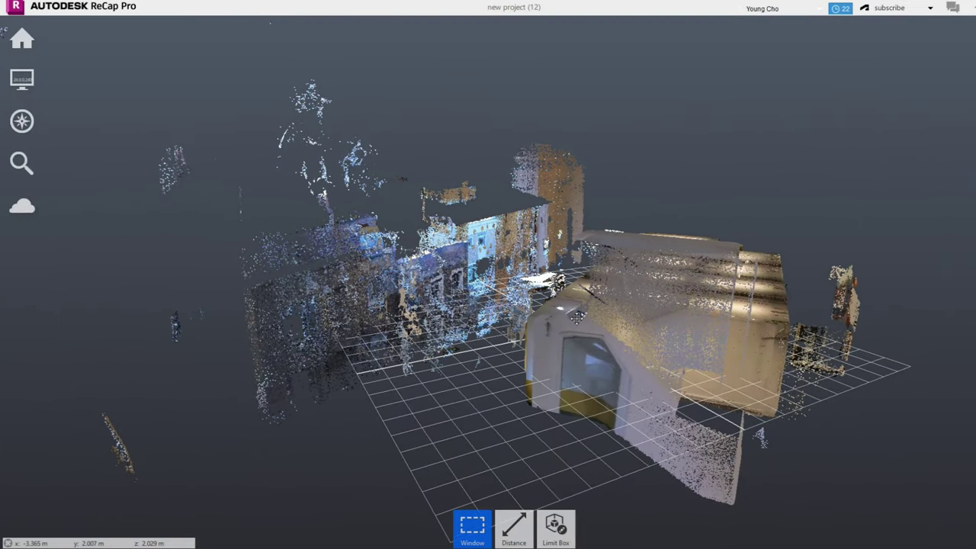
# - Examine the hall's point cloud in new project (12) from outside and inside, covering the windows, ceiling beams and partition wall
pyautogui.moveTo(577, 317); pyautogui.dragTo(723, 350, button='middle')
pyautogui.moveTo(722, 349); pyautogui.dragTo(612, 347)
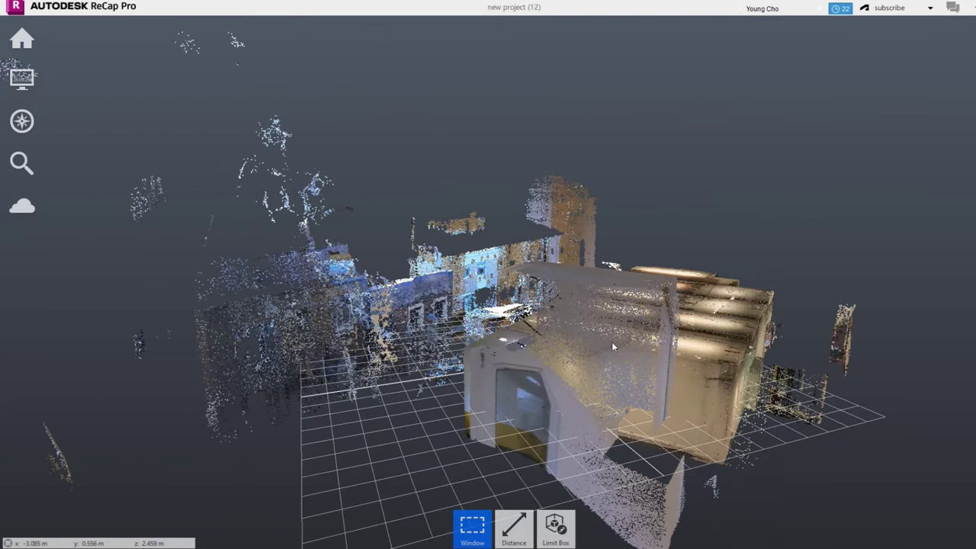
pyautogui.moveTo(474, 345); pyautogui.dragTo(578, 349, button='middle')
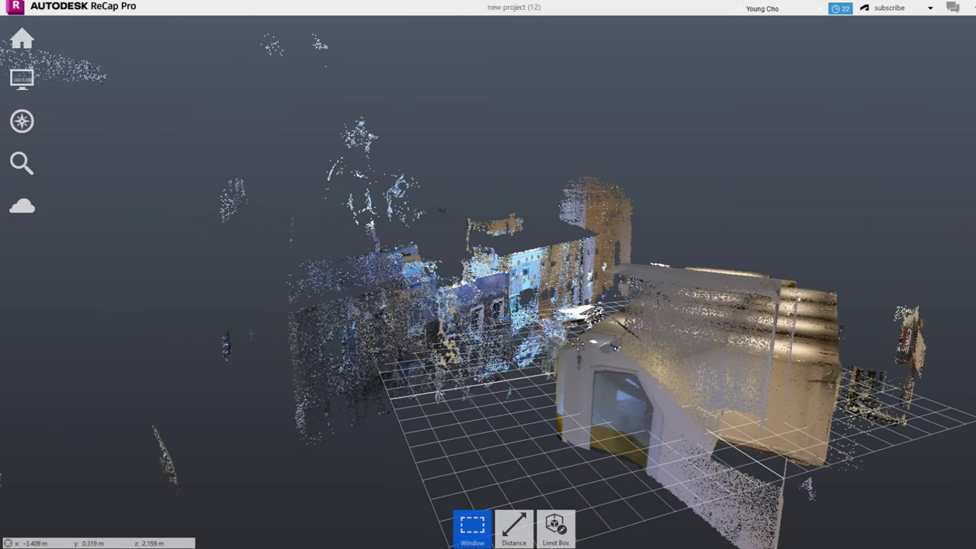
pyautogui.scroll(5, 715, 404)
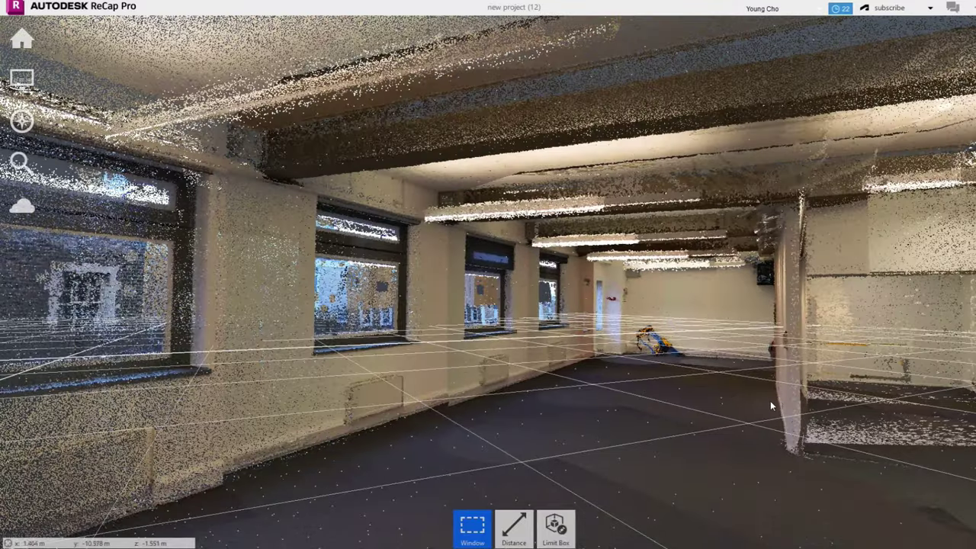
pyautogui.moveTo(653, 388)
pyautogui.keyDown('shift'); pyautogui.mouseDown(button='middle')
pyautogui.moveTo(818, 378)
pyautogui.moveTo(641, 393)
pyautogui.mouseUp(button='middle'); pyautogui.keyUp('shift')
pyautogui.keyDown('shift'); pyautogui.moveTo(709, 390); pyautogui.dragTo(779, 377, button='middle'); pyautogui.keyUp('shift')
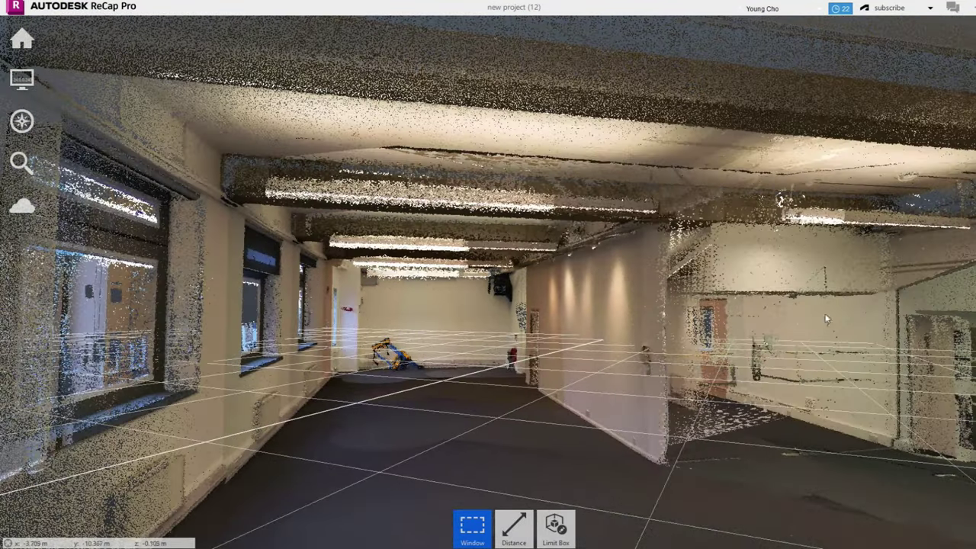
pyautogui.keyDown('shift'); pyautogui.moveTo(719, 255); pyautogui.dragTo(766, 298, button='middle'); pyautogui.keyUp('shift')
pyautogui.moveTo(766, 298); pyautogui.dragTo(776, 197)
pyautogui.moveTo(821, 237)
pyautogui.mouseDown()
pyautogui.moveTo(714, 257)
pyautogui.moveTo(875, 272)
pyautogui.mouseUp()
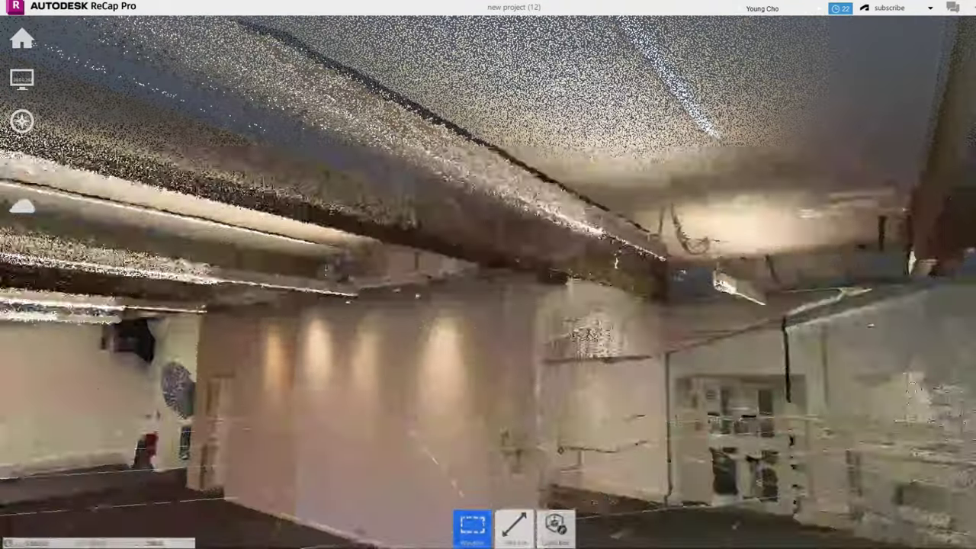
# - Inspect the hall's partition wall, ceiling beams and glazed doors from inside the point cloud
pyautogui.moveTo(686, 312); pyautogui.dragTo(572, 244, button='middle')
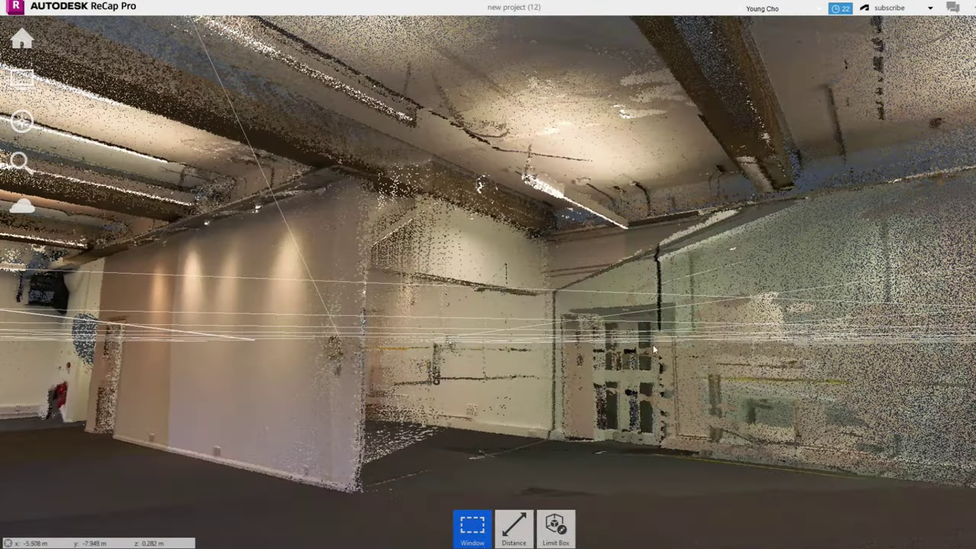
pyautogui.moveTo(550, 425); pyautogui.dragTo(522, 404, button='middle')
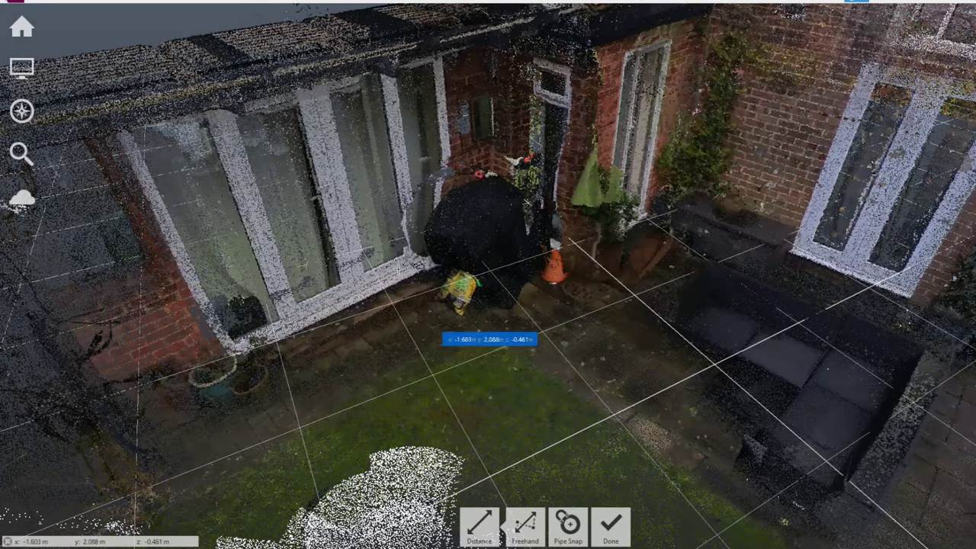
# - Look down over the house's rear garden, viewing the extension's roof and glazing, the patio and the lawn from higher up
pyautogui.scroll(-1, 495, 242)
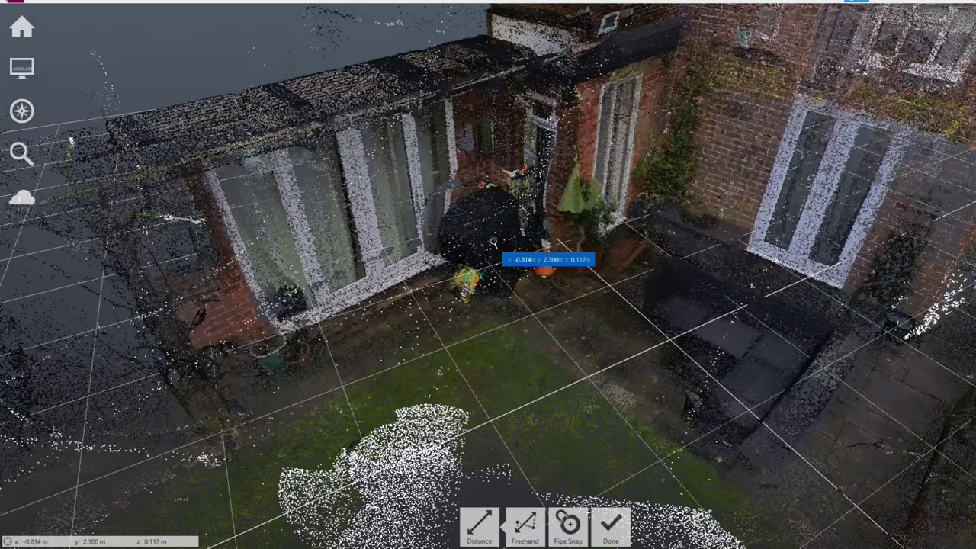
pyautogui.moveTo(550, 281)
pyautogui.keyDown('shift'); pyautogui.mouseDown(button='middle')
pyautogui.moveTo(474, 254)
pyautogui.moveTo(560, 271)
pyautogui.mouseUp(button='middle'); pyautogui.keyUp('shift')
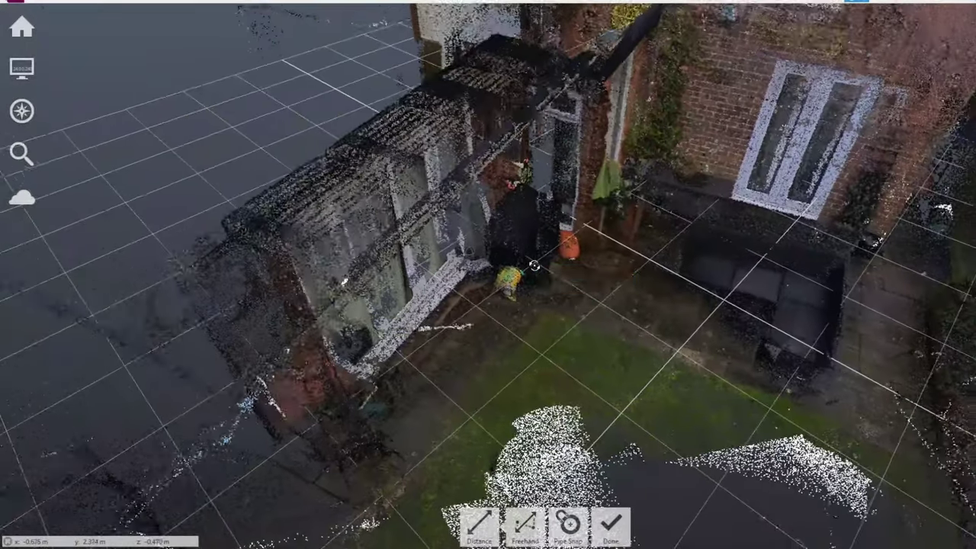
pyautogui.scroll(-1, 544, 207)
pyautogui.keyDown('shift'); pyautogui.moveTo(488, 194); pyautogui.dragTo(570, 252, button='middle'); pyautogui.keyUp('shift')
pyautogui.moveTo(579, 263); pyautogui.dragTo(618, 308)
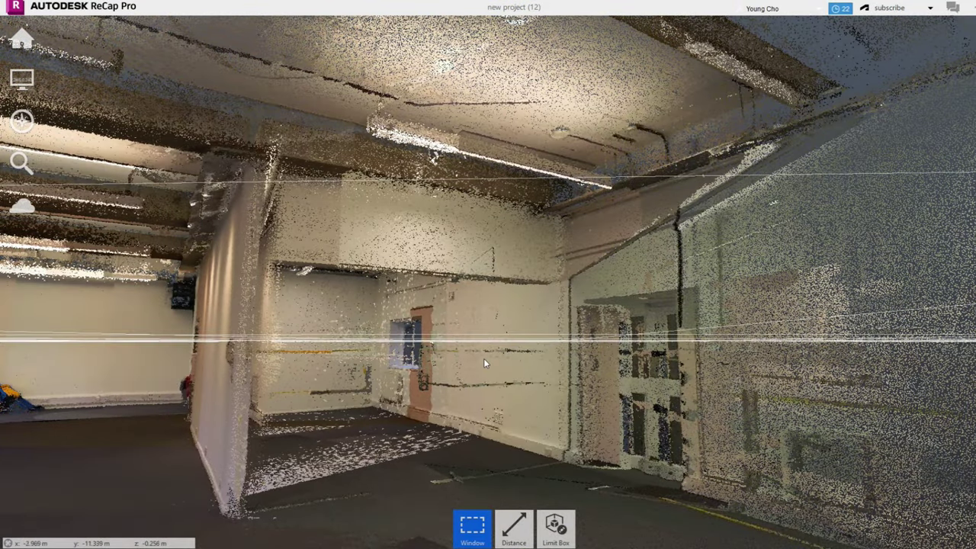
# - Look around the hall's interior, from the partition opening and glazed doors to the far wall with the fire extinguisher
pyautogui.moveTo(485, 363); pyautogui.dragTo(749, 221)
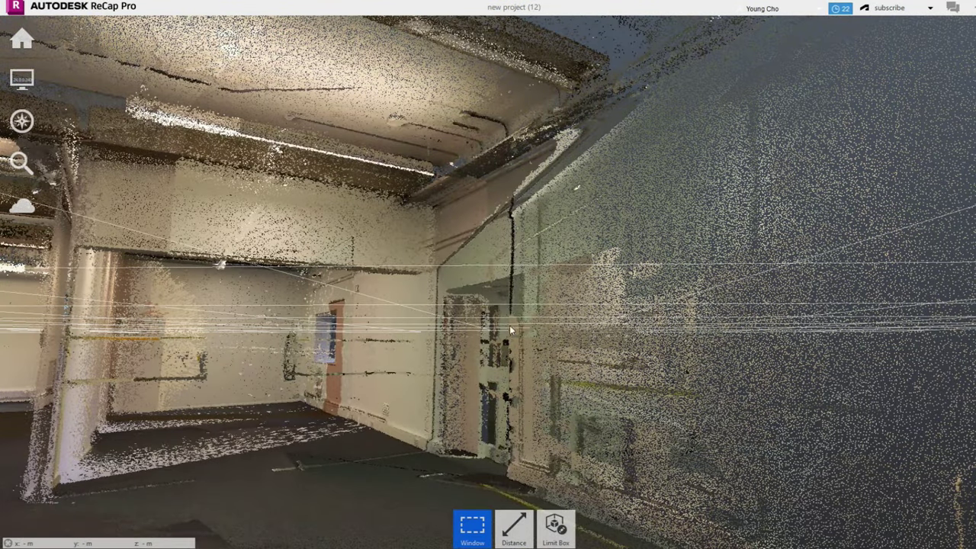
pyautogui.moveTo(618, 418); pyautogui.dragTo(273, 351)
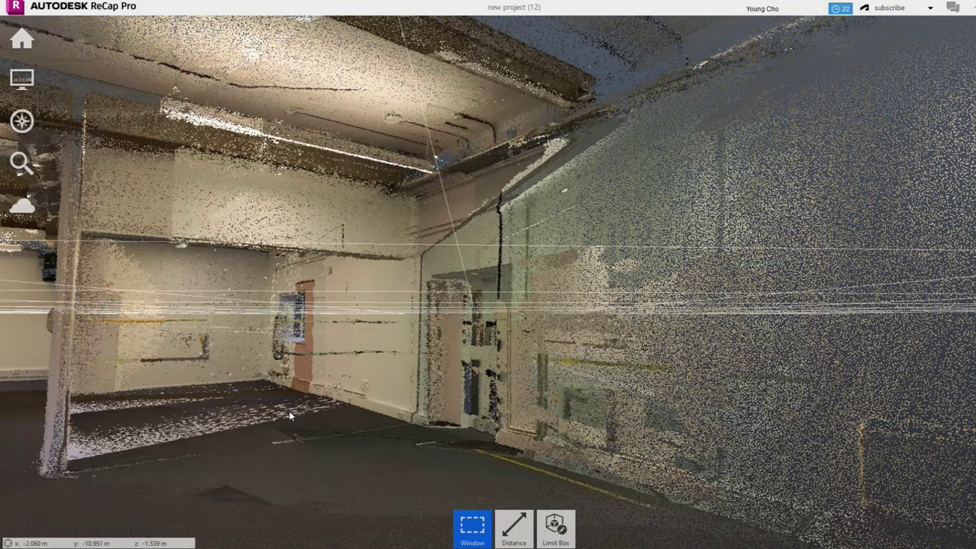
pyautogui.moveTo(201, 404); pyautogui.dragTo(510, 396)
pyautogui.moveTo(729, 399); pyautogui.dragTo(766, 398)
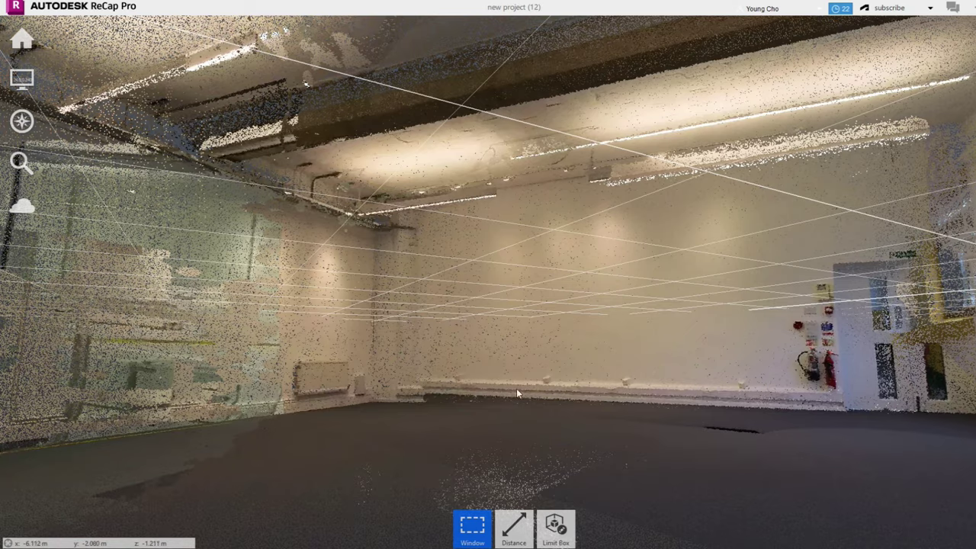
pyautogui.scroll(-3, 731, 382)
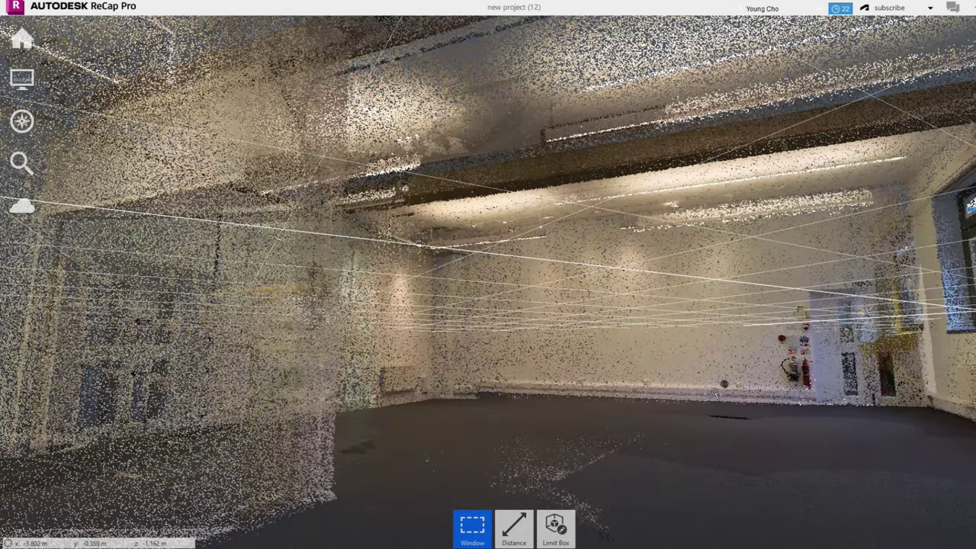
pyautogui.scroll(2, 892, 326)
pyautogui.moveTo(879, 276); pyautogui.dragTo(801, 305)
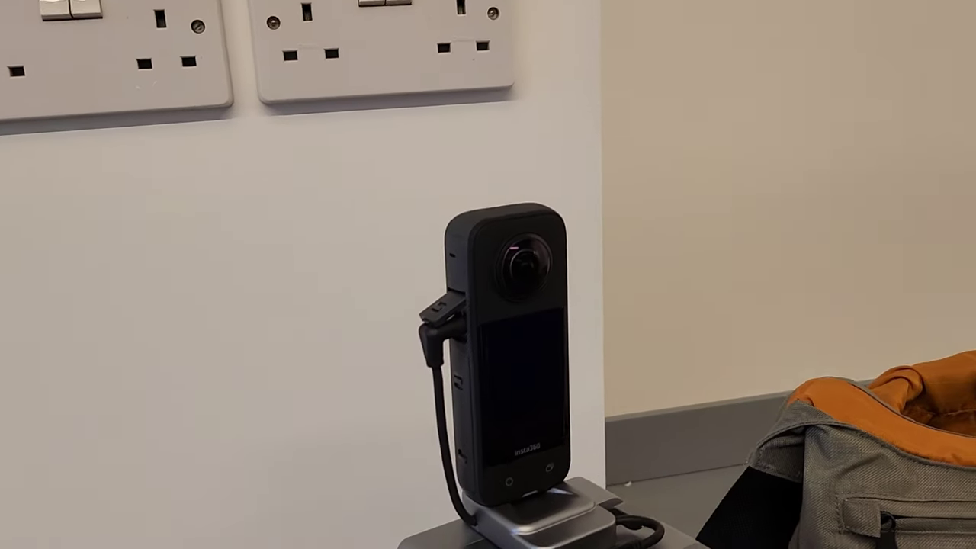